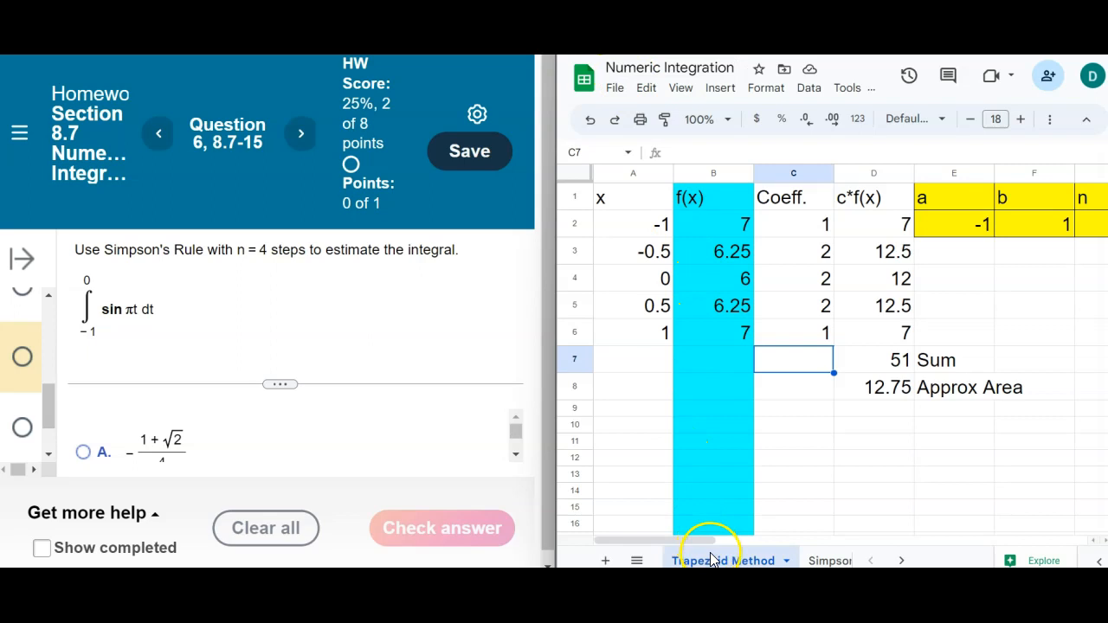
# Copy the entire contents of the Trapezoid Method sheet into the Simpsons sheet.
pyautogui.click(819, 559)
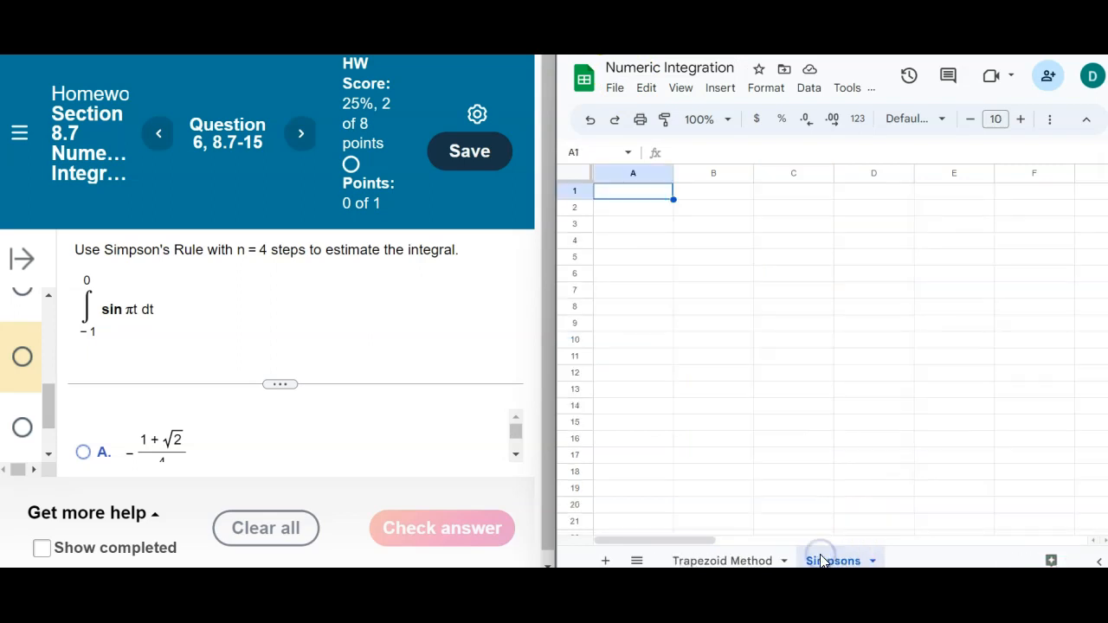
pyautogui.click(742, 557)
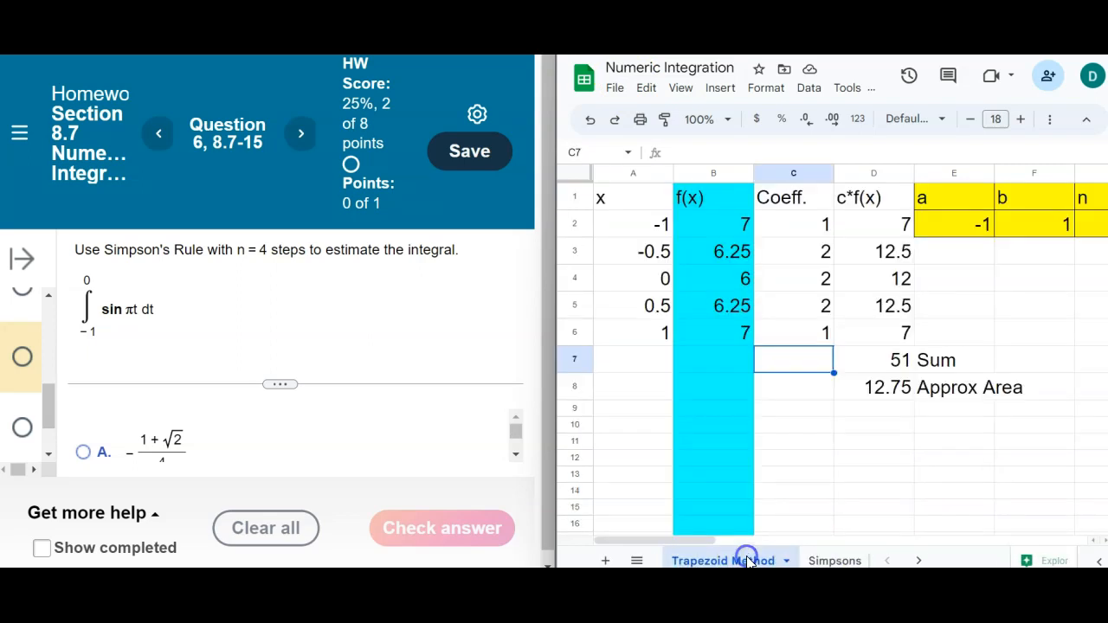
pyautogui.click(607, 196)
pyautogui.hotkey('ctrl', 'a')
pyautogui.hotkey('ctrl', 'a')
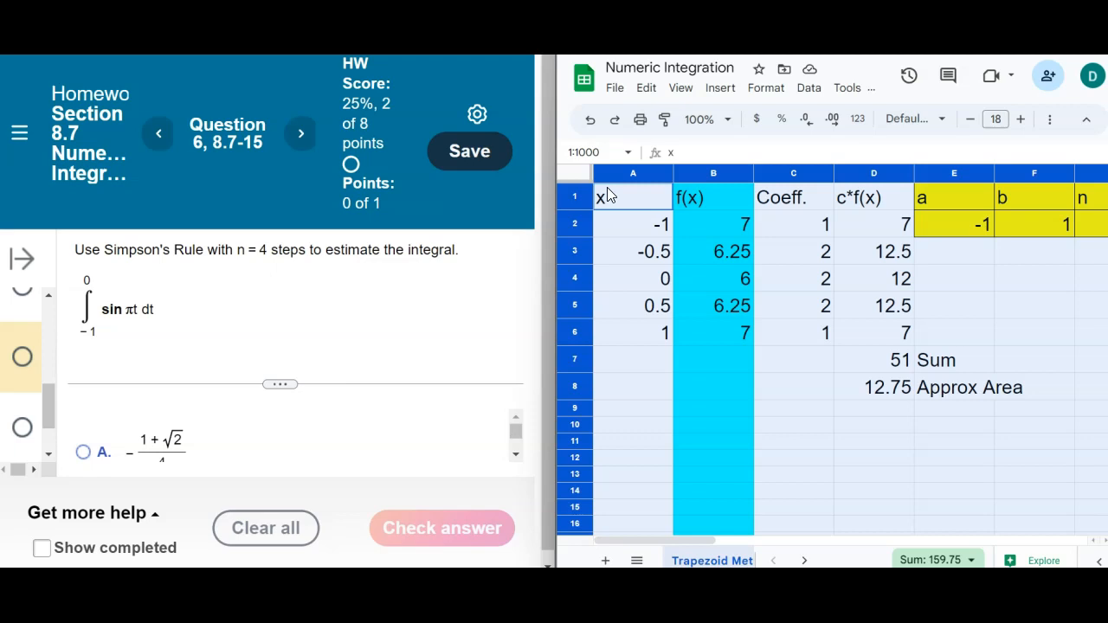
pyautogui.click(808, 561)
pyautogui.click(717, 560)
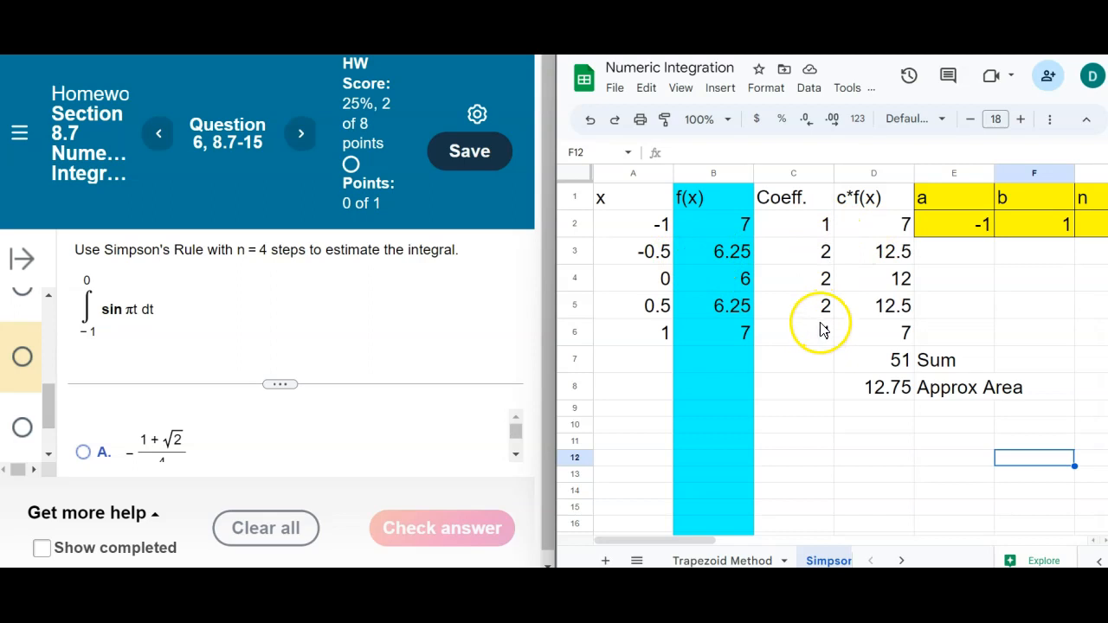
# Set the upper limit b in cell F2 of the Simpsons sheet to 0.
pyautogui.rightClick(999, 251)
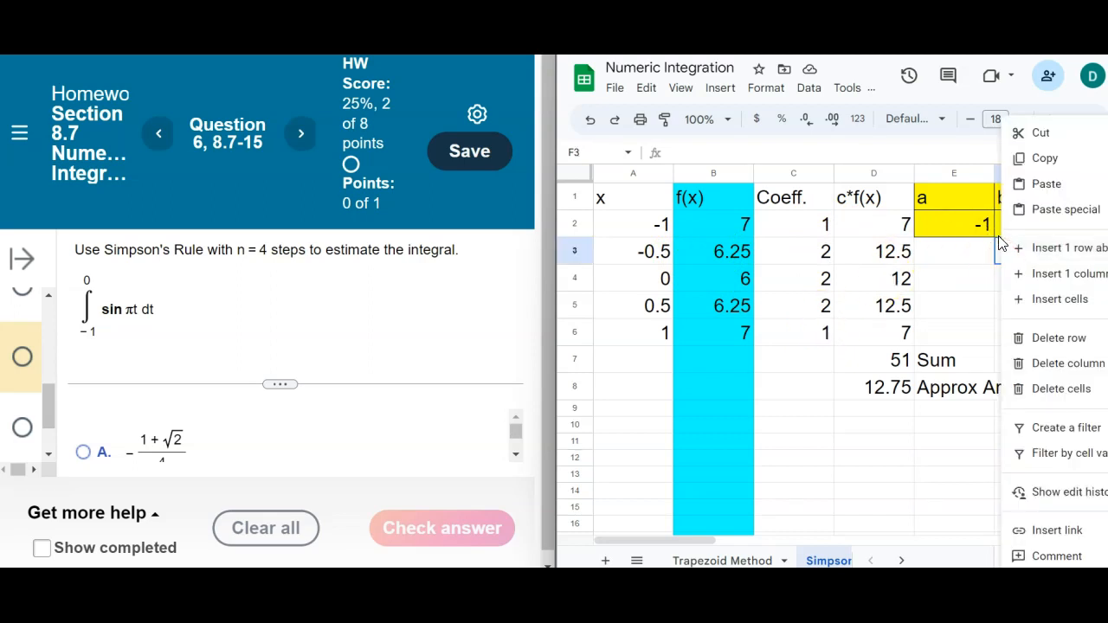
pyautogui.click(940, 235)
pyautogui.press('Right')
pyautogui.press('Right')
pyautogui.press('Right')
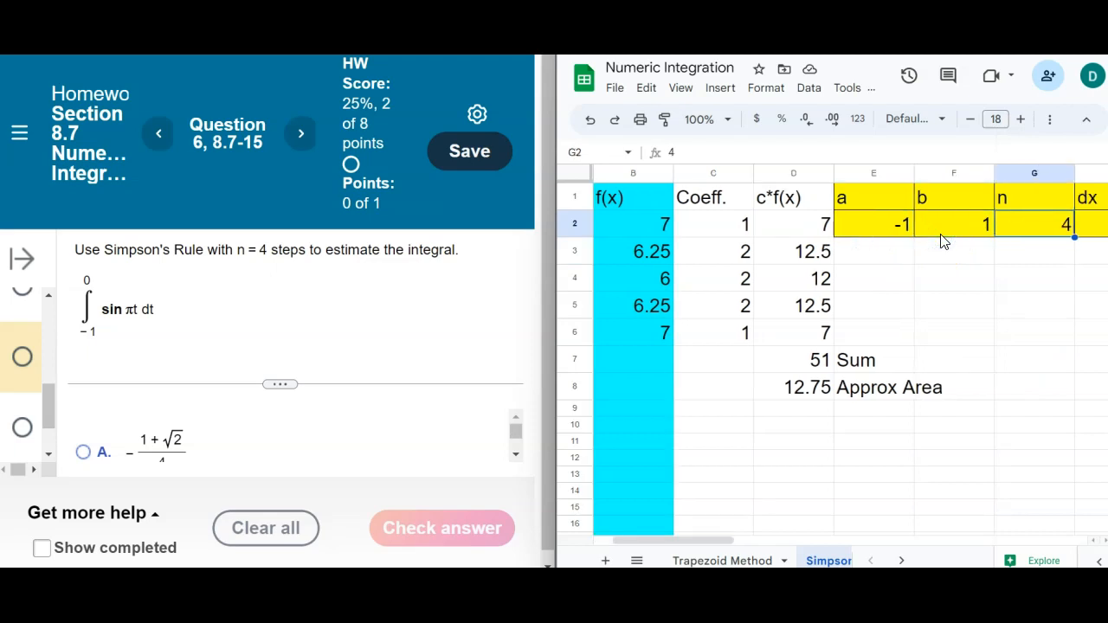
pyautogui.press('Left')
pyautogui.press('Left')
pyautogui.press('Left')
pyautogui.press('Right')
pyautogui.press('Right')
pyautogui.press('Right')
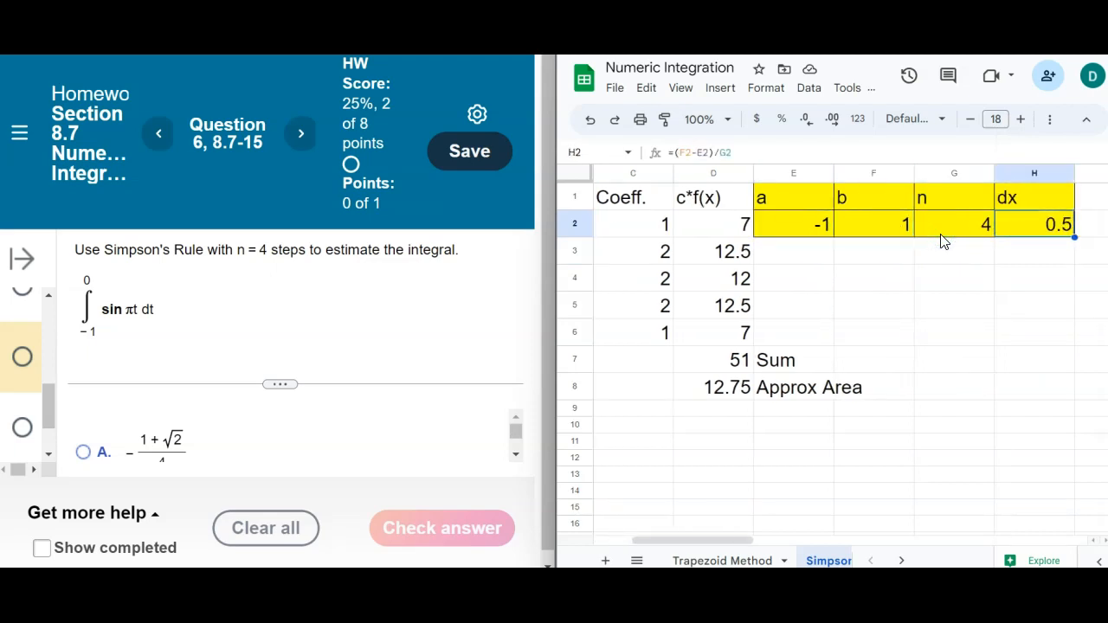
pyautogui.press('Left')
pyautogui.press('Left')
pyautogui.press('Left')
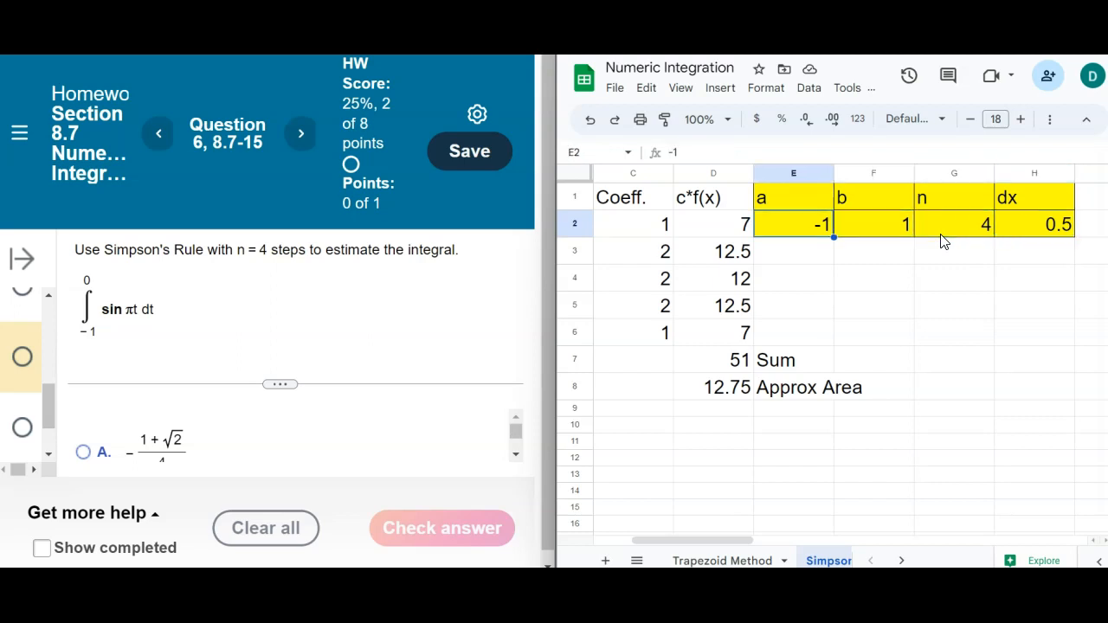
pyautogui.press('Right')
pyautogui.write('0')
pyautogui.press('Tab')
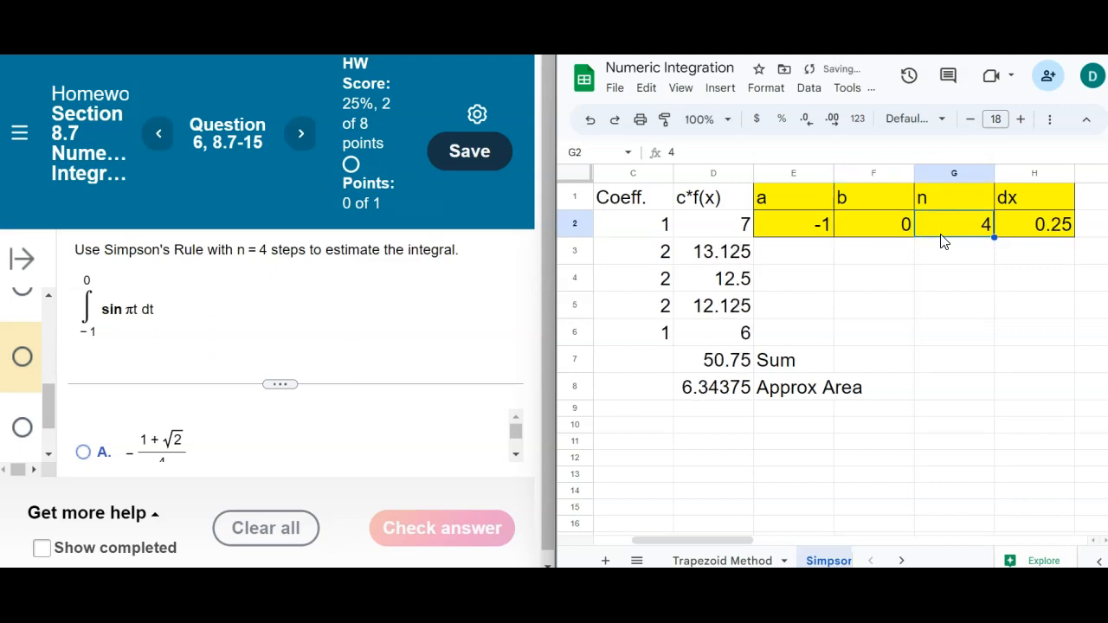
# Review the dx value and the recalculated x values in column A.
pyautogui.press('Right')
pyautogui.press('Left')
pyautogui.press('Left')
pyautogui.press('Left')
pyautogui.press('Left')
pyautogui.press('Left')
pyautogui.press('Left')
pyautogui.press('Left')
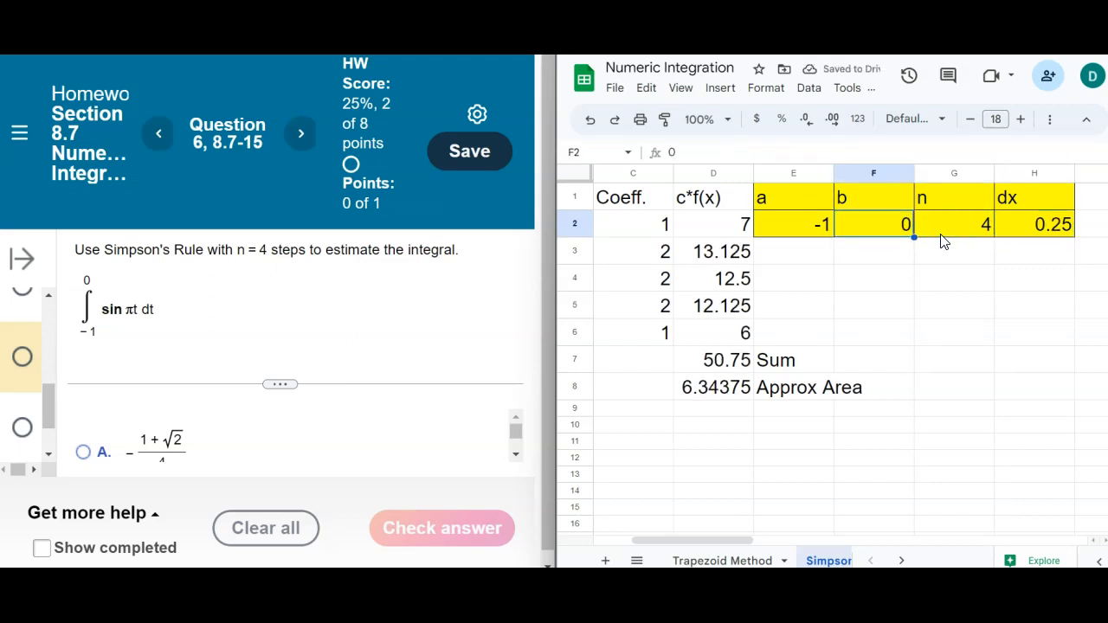
pyautogui.press('Down')
pyautogui.press('Down')
pyautogui.press('Down')
pyautogui.press('Down')
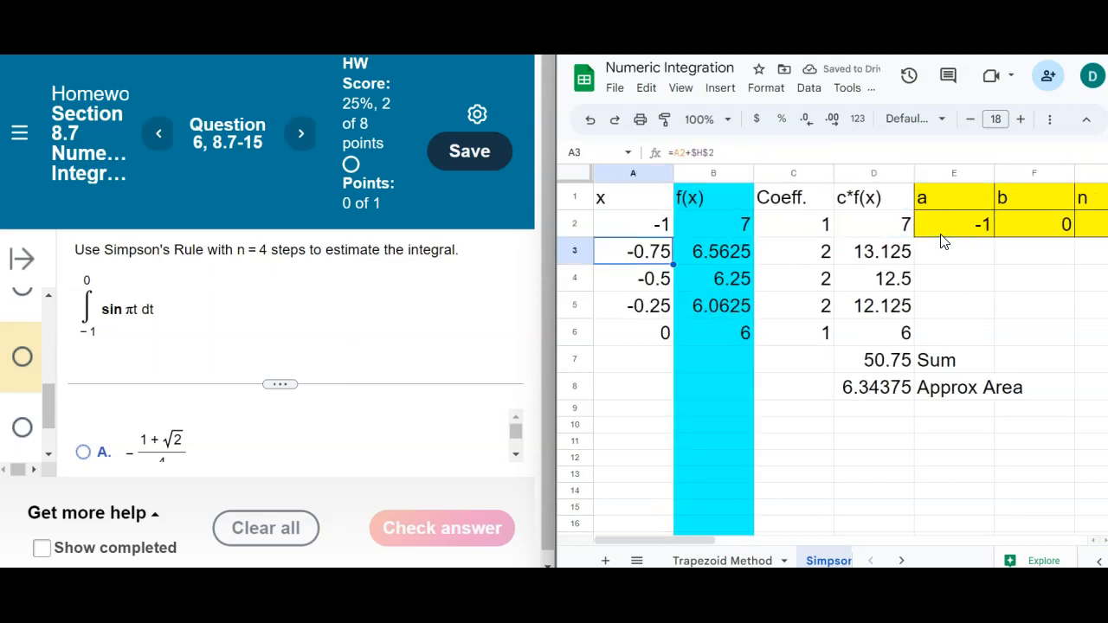
# Enter the formula =sin(pi()*A2) in cell B2 and fill it down the f(x) column through B6.
pyautogui.press('Up')
pyautogui.press('Up')
pyautogui.press('Up')
pyautogui.press('Up')
pyautogui.press('Right')
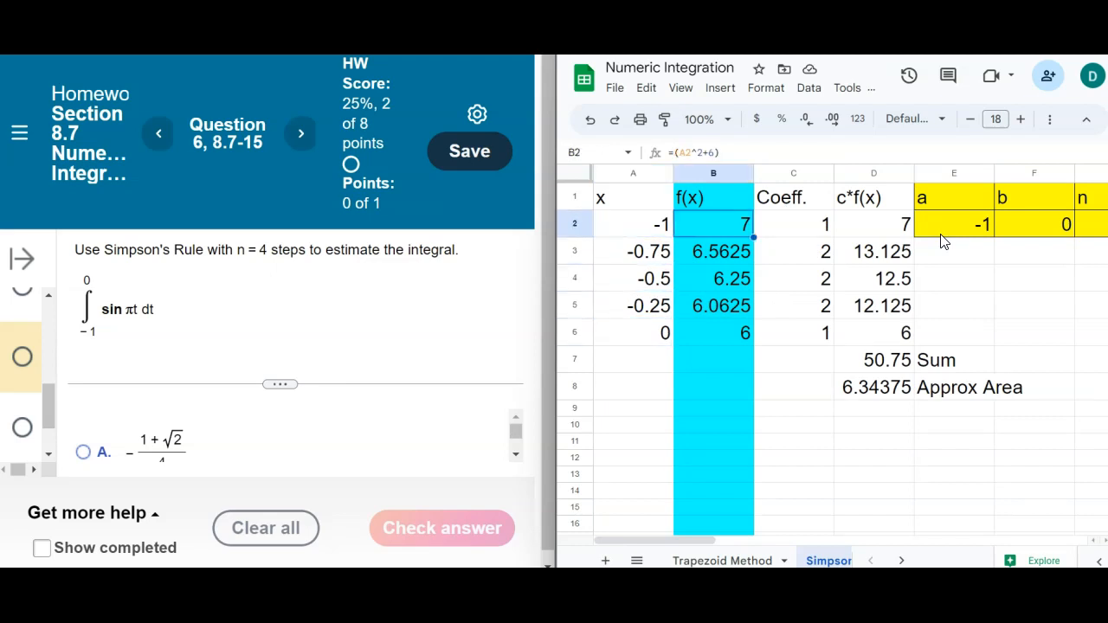
pyautogui.write('=')
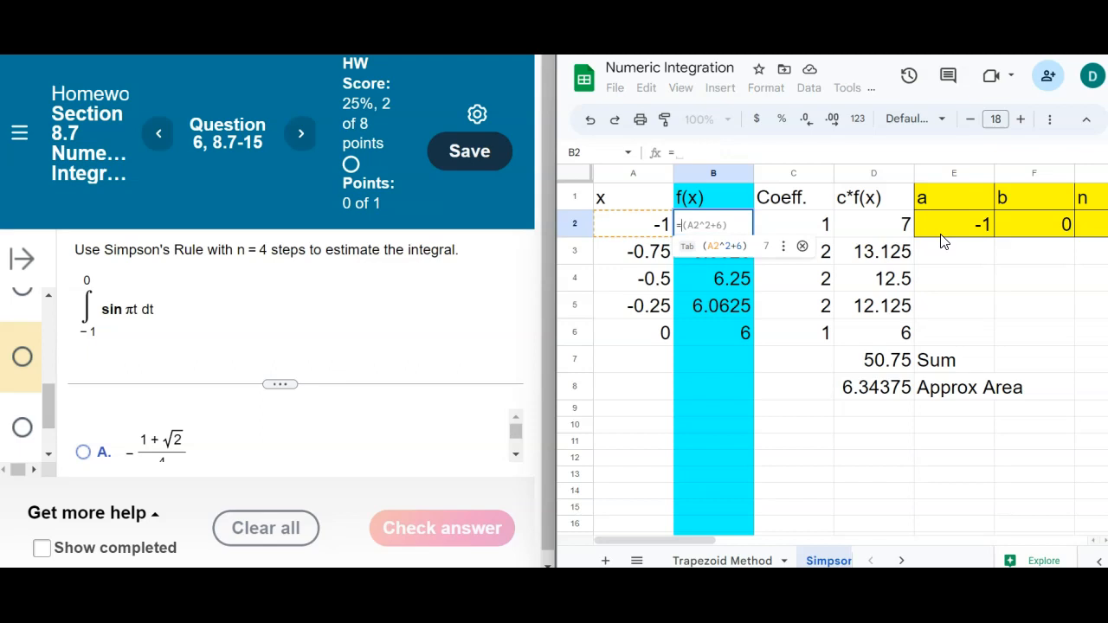
pyautogui.write('sin(')
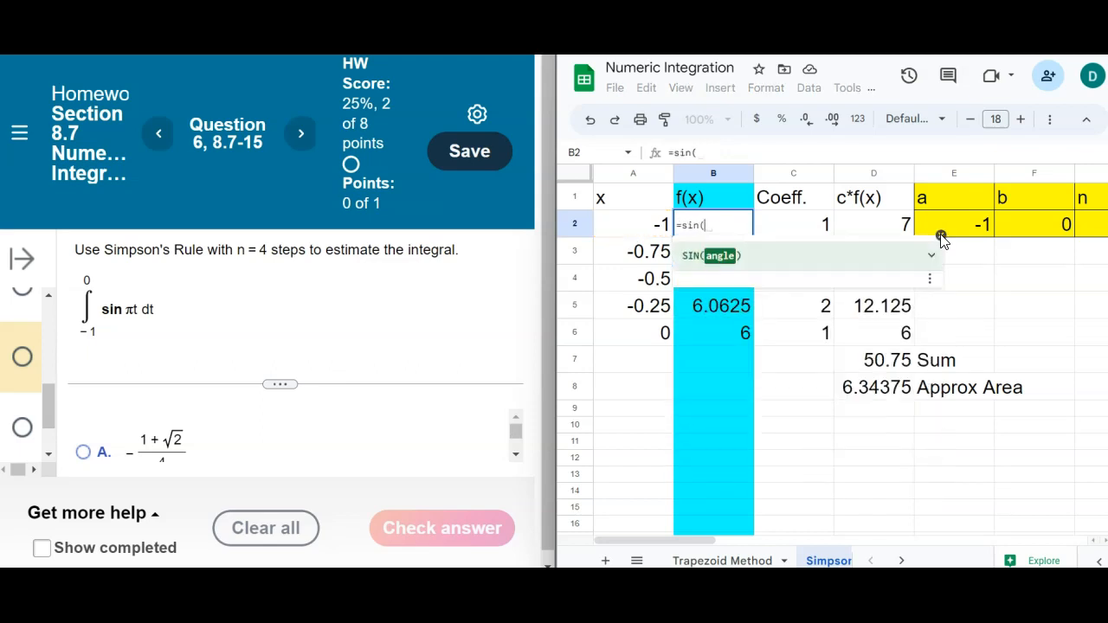
pyautogui.write('pi')
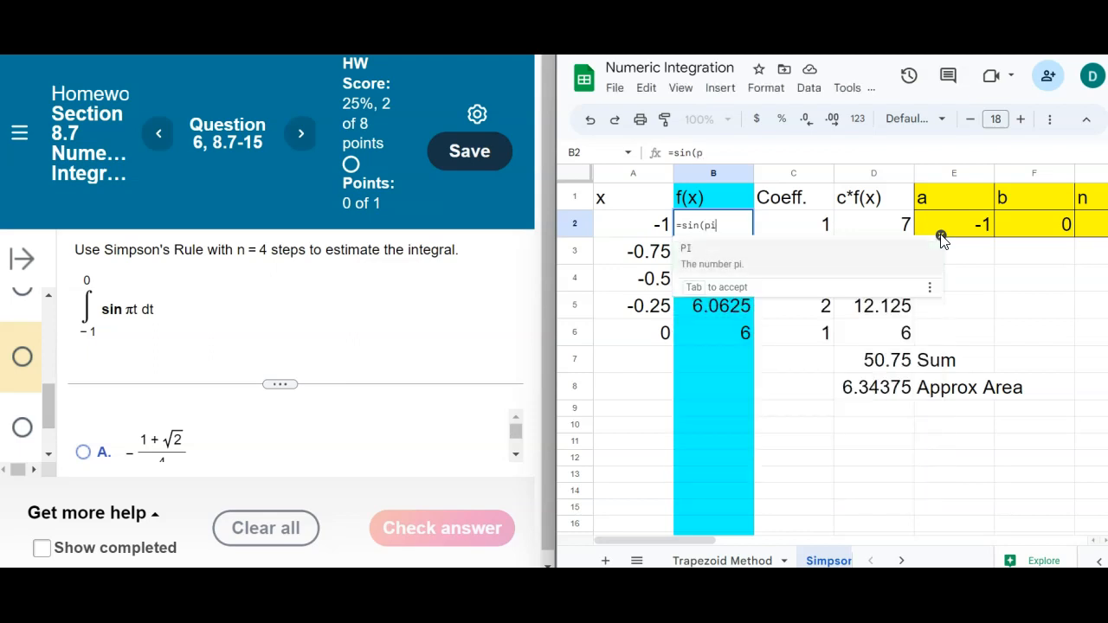
pyautogui.press('Tab')
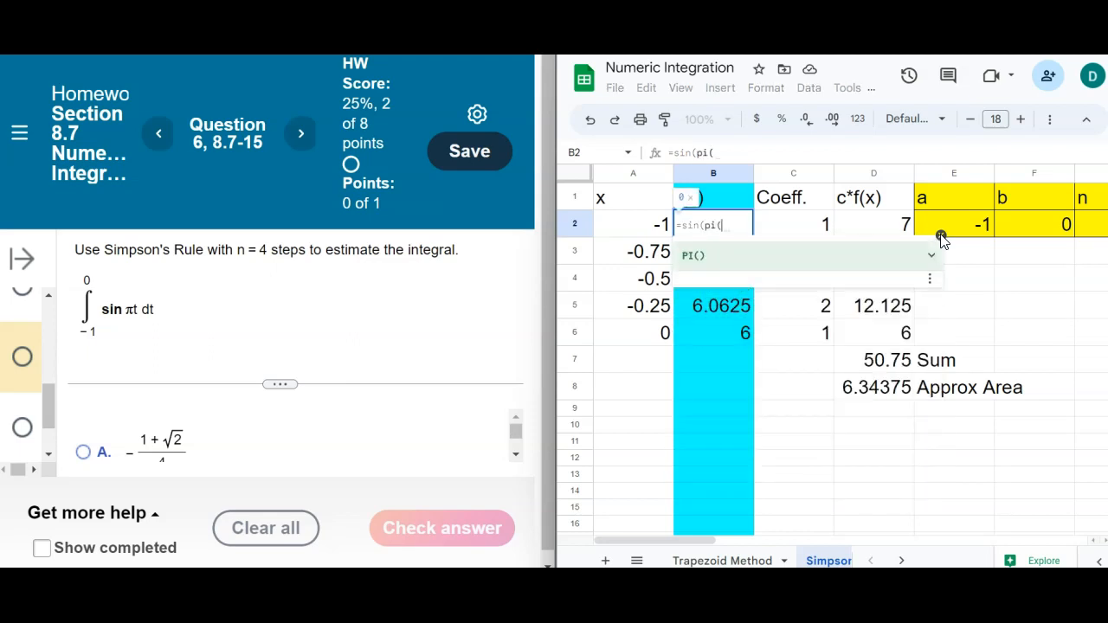
pyautogui.write(')')
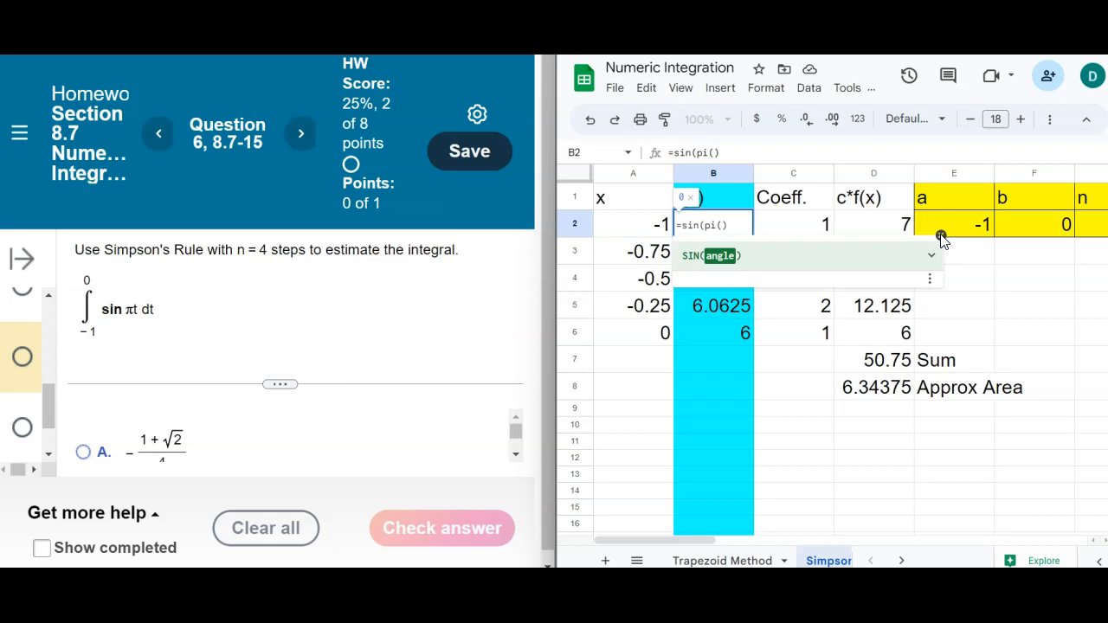
pyautogui.write('*')
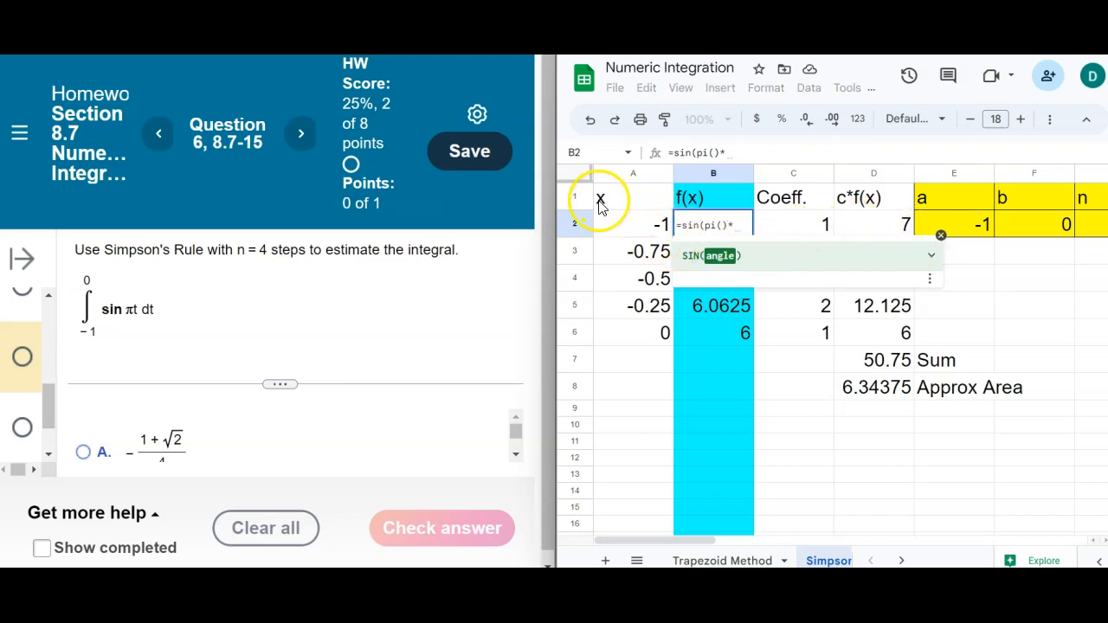
pyautogui.click(637, 227)
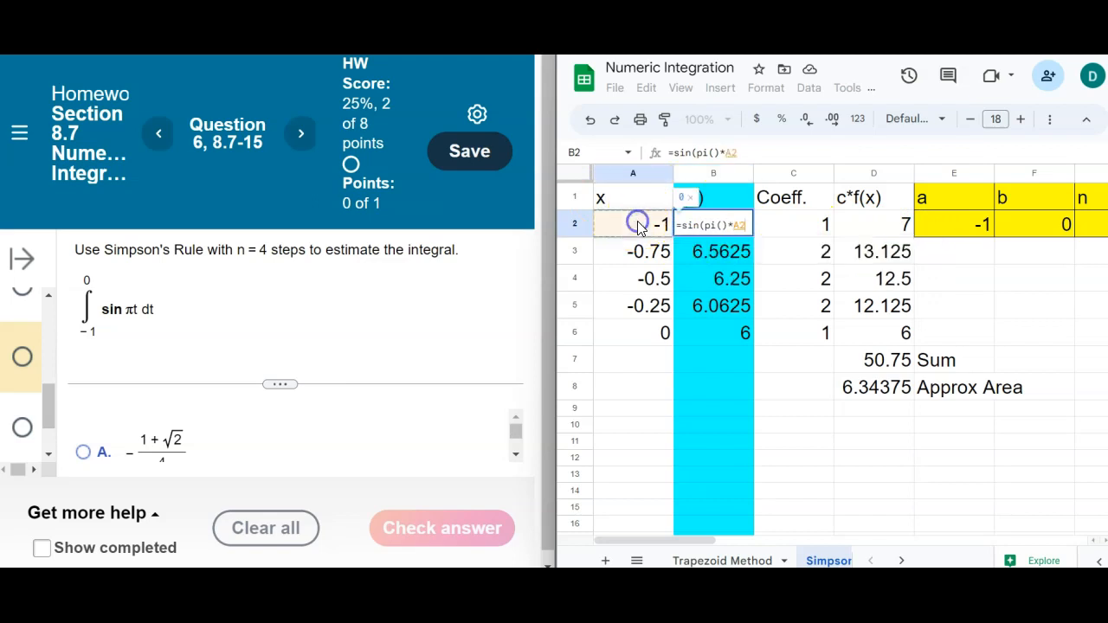
pyautogui.write(')')
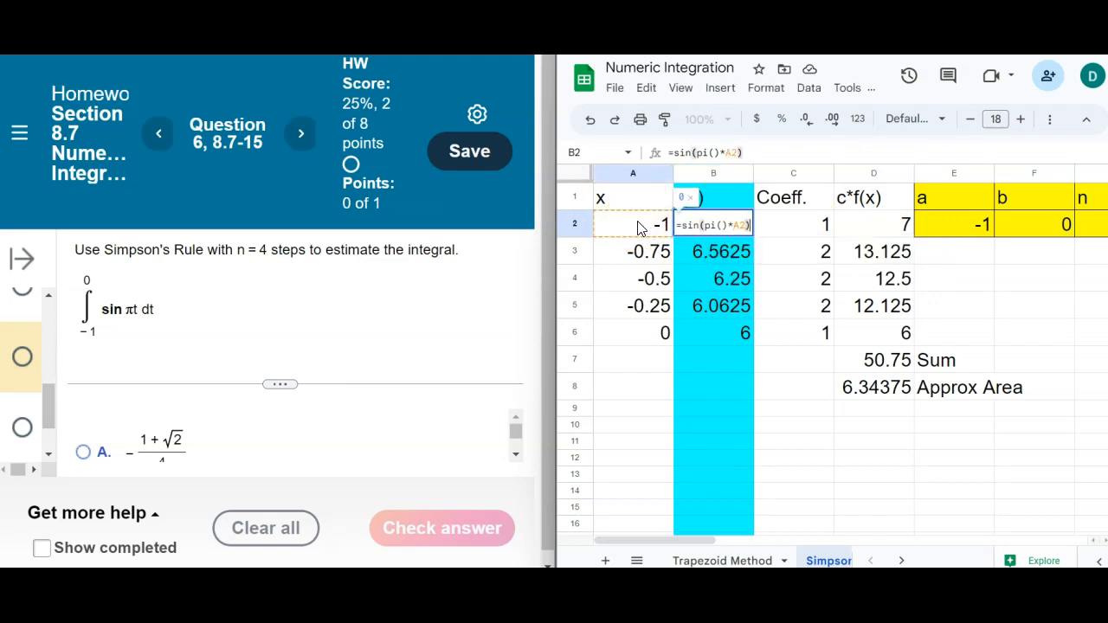
pyautogui.press('Return')
pyautogui.click(710, 219)
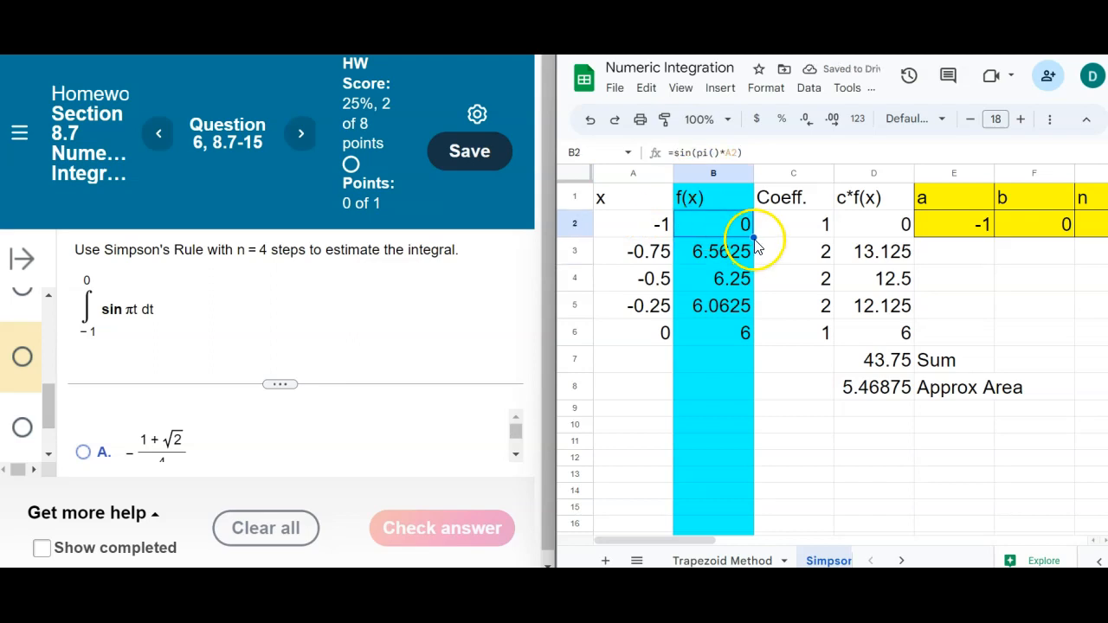
pyautogui.doubleClick(753, 238)
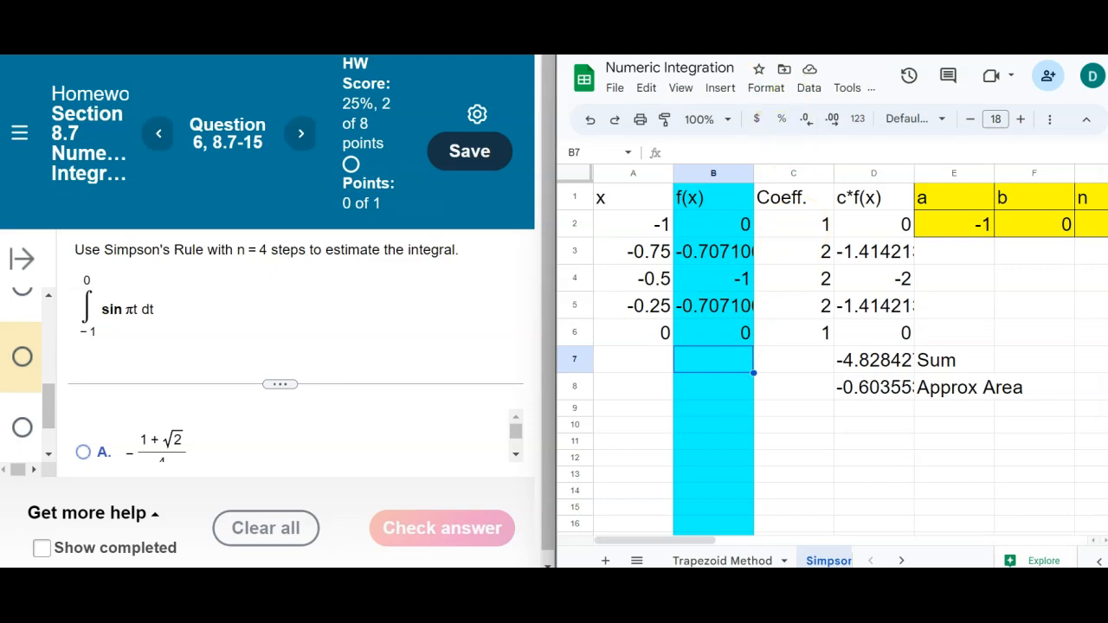
# Check the coefficient pattern on the Simpson's Rule slide and set the coefficients in C3 and C5 to 4.
pyautogui.click(746, 26)
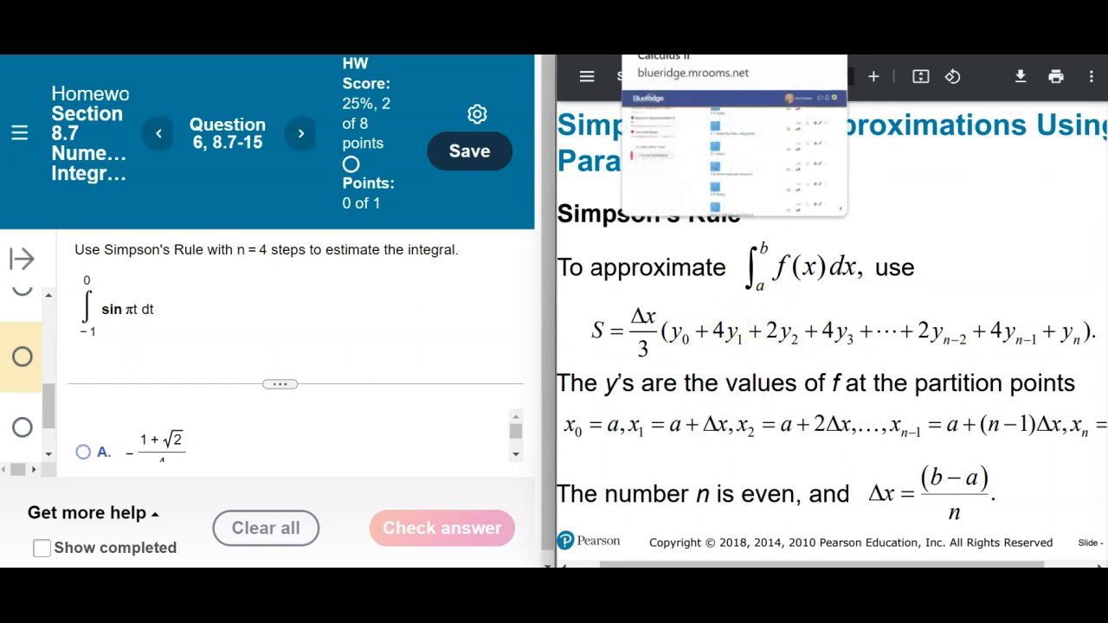
pyautogui.click(701, 29)
pyautogui.rightClick(780, 227)
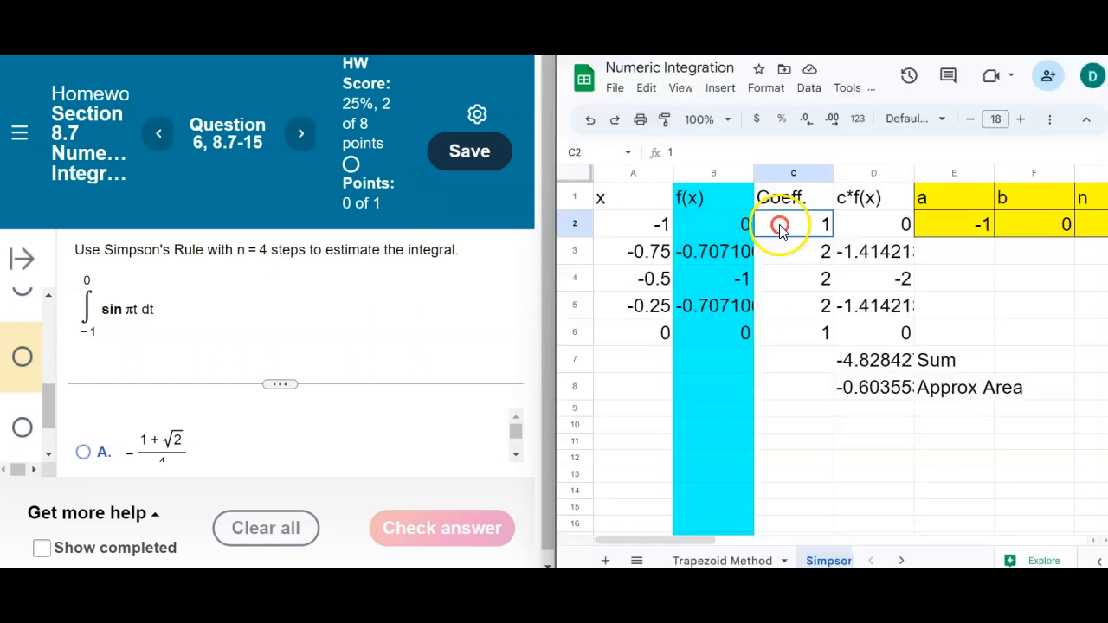
pyautogui.click(777, 250)
pyautogui.click(794, 331)
pyautogui.click(784, 249)
pyautogui.write('4')
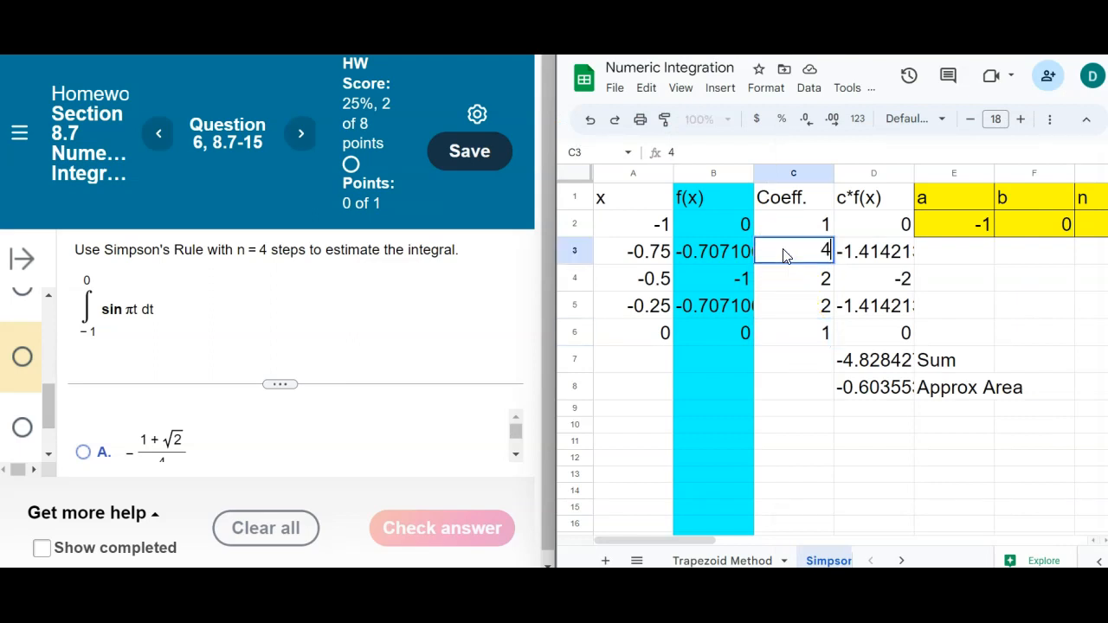
pyautogui.press('Return')
pyautogui.press('Return')
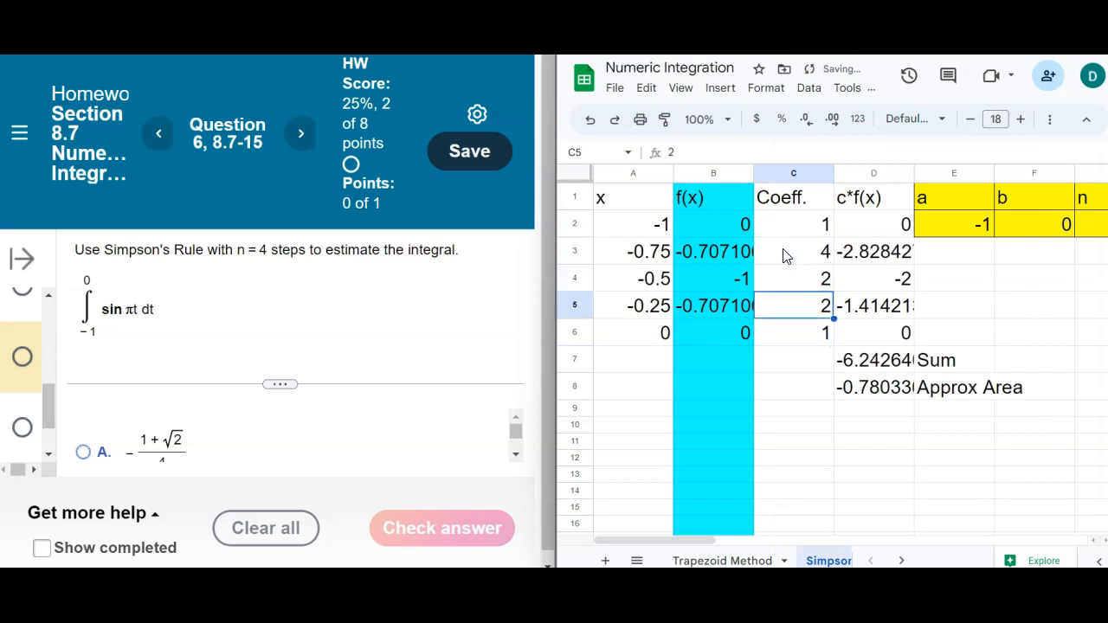
pyautogui.write('4')
pyautogui.press('Return')
pyautogui.click(794, 253)
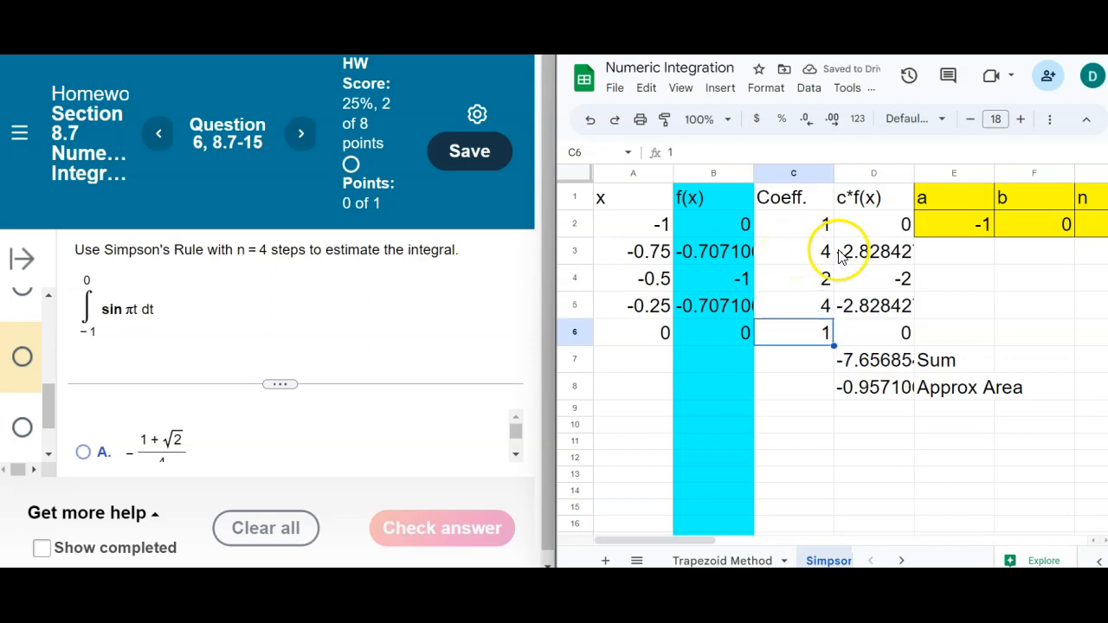
# Check the c*f(x) formulas and the Simpson's Rule slide, and change the Approx Area formula in D8 to =H2/3*D7.
pyautogui.click(869, 223)
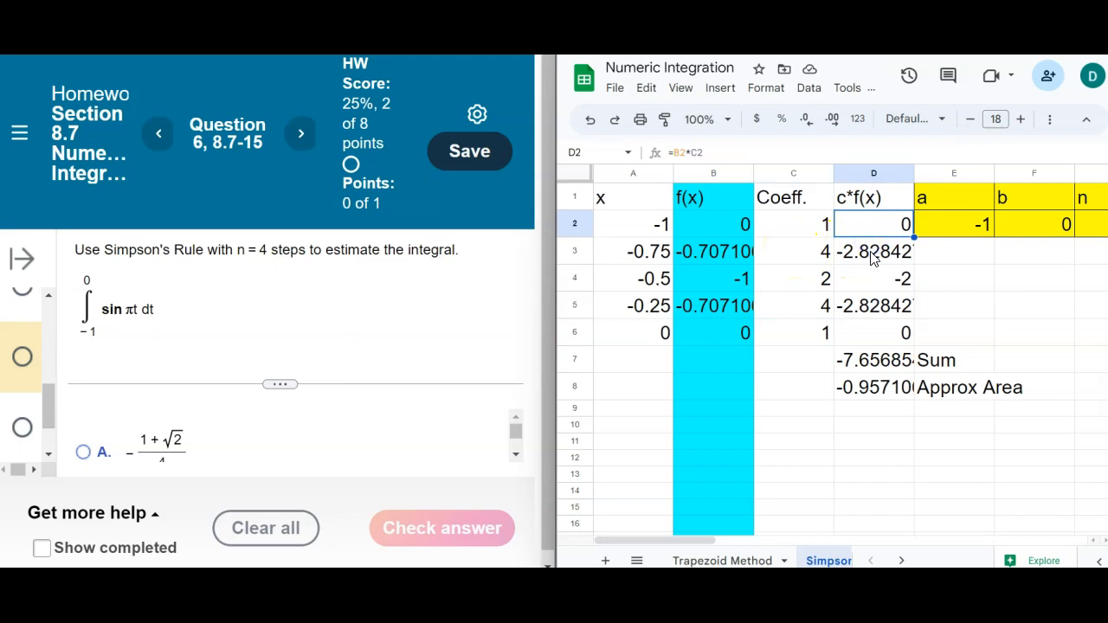
pyautogui.click(870, 251)
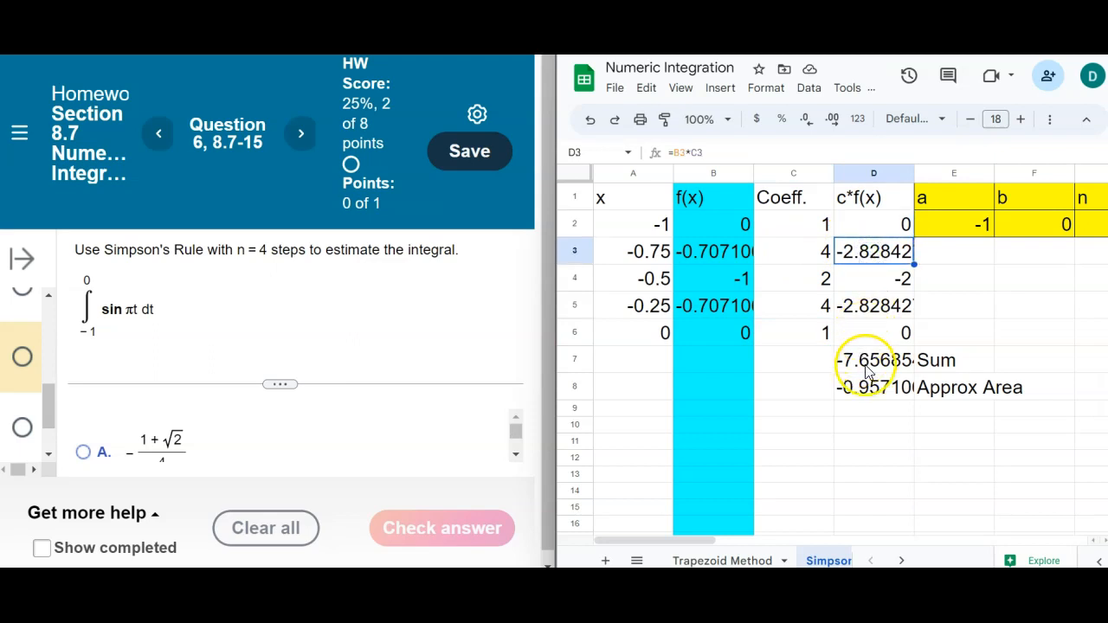
pyautogui.doubleClick(883, 394)
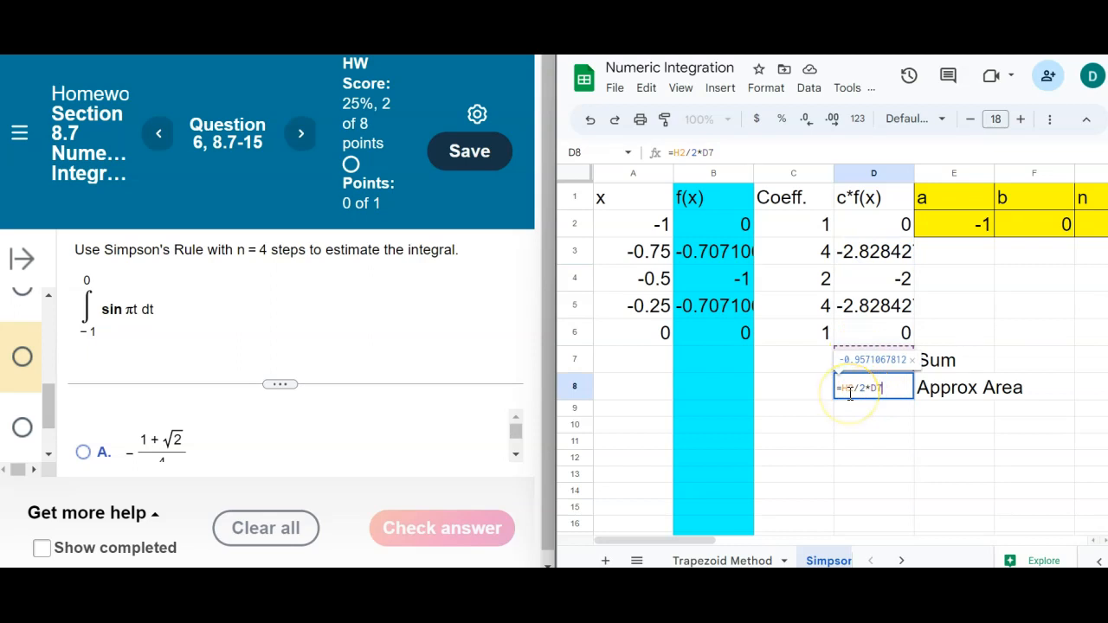
pyautogui.click(758, 39)
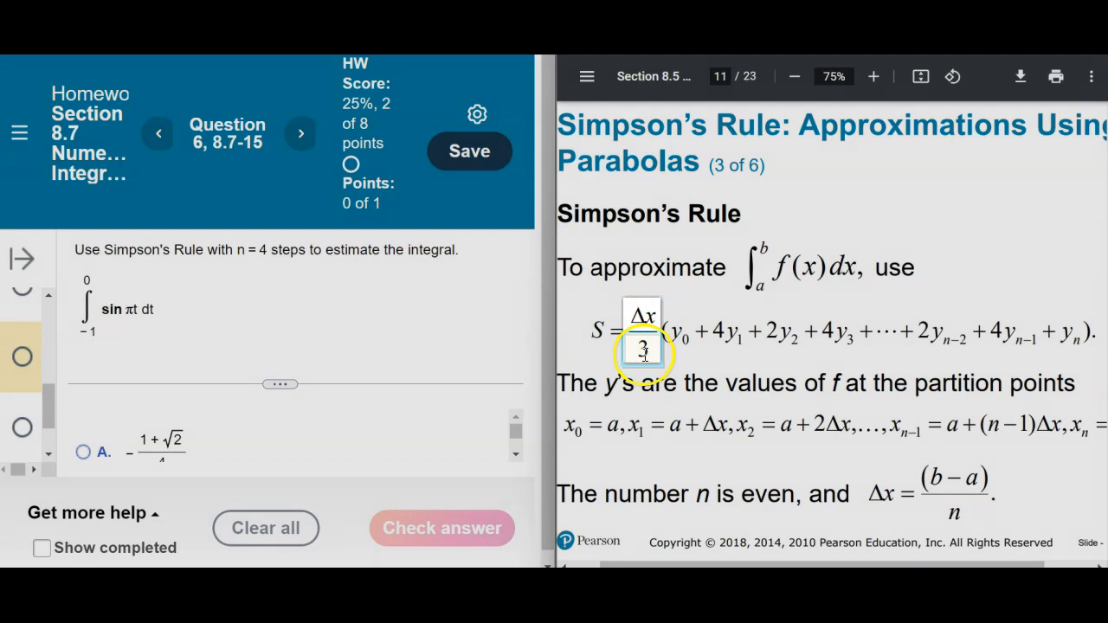
pyautogui.click(647, 39)
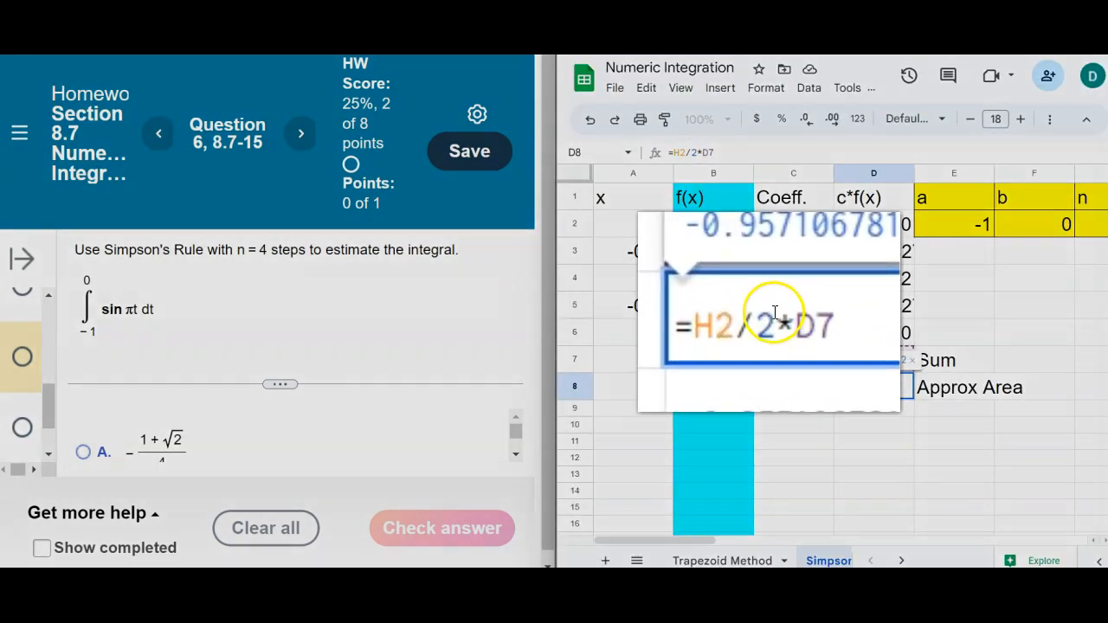
pyautogui.press('BackSpace')
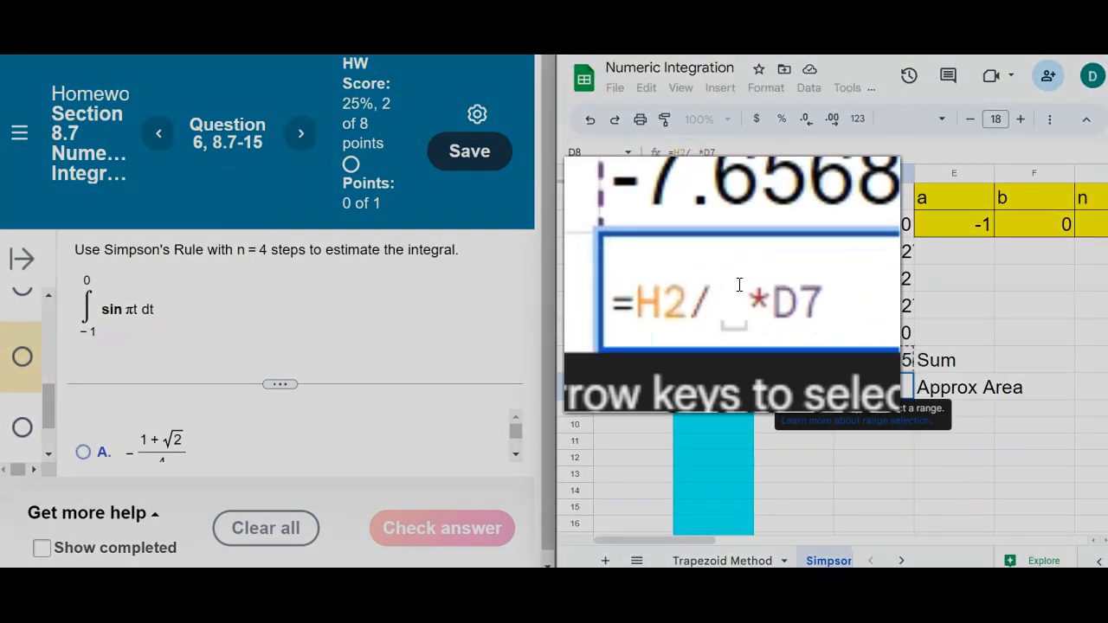
pyautogui.write('3')
pyautogui.press('Return')
pyautogui.click(870, 391)
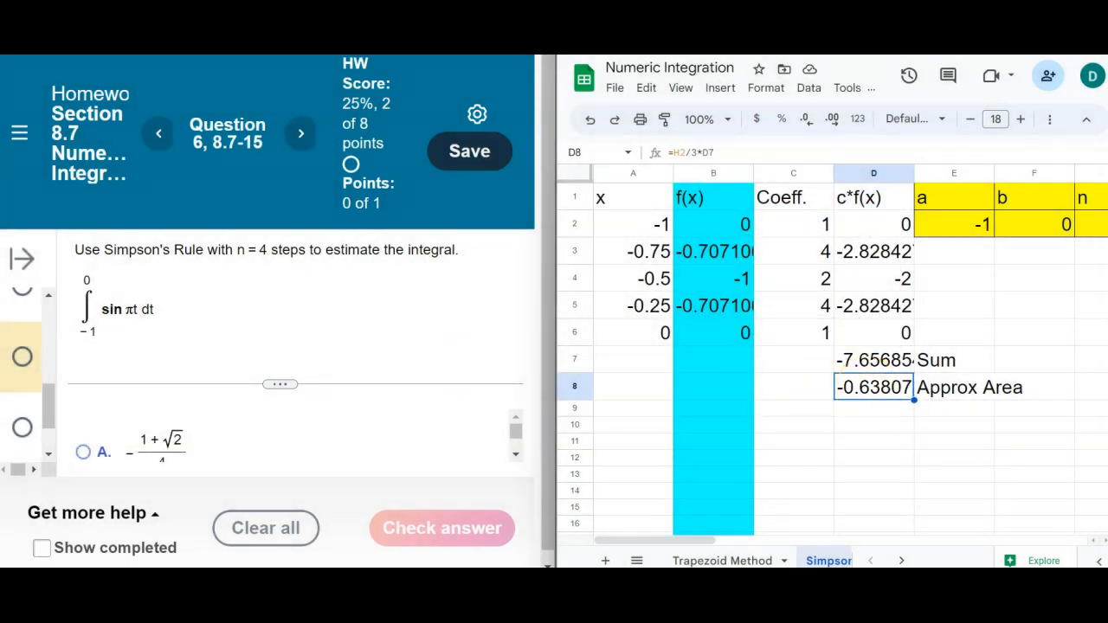
# Switch to Desmos and set the upper limit of the integral in the first expression to 0.
pyautogui.click(735, 44)
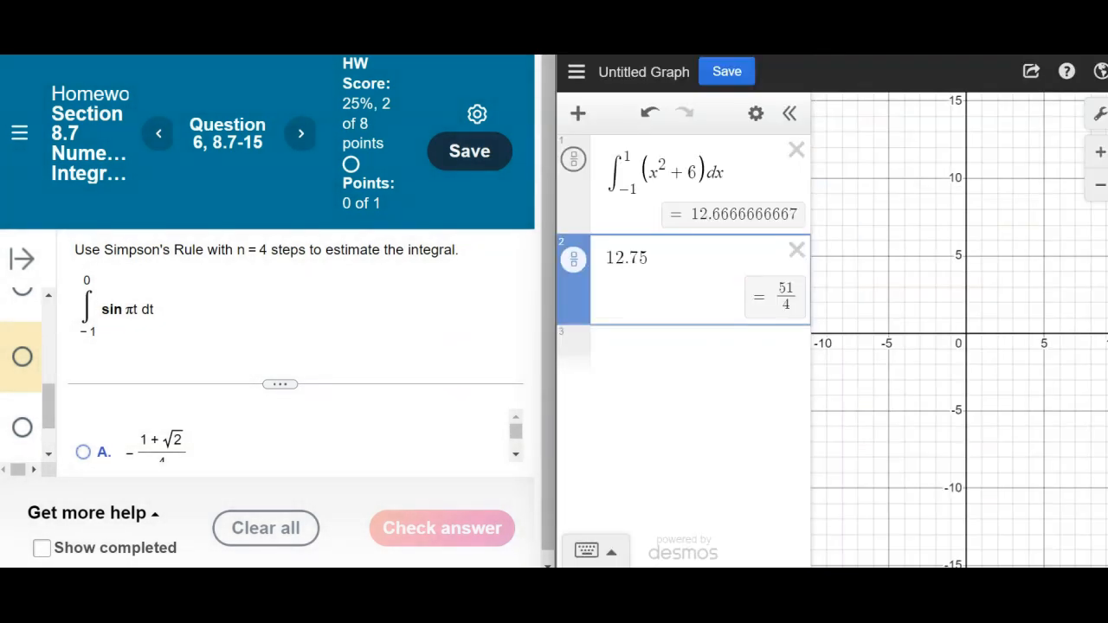
pyautogui.click(623, 166)
pyautogui.press('Delete')
pyautogui.write('0')
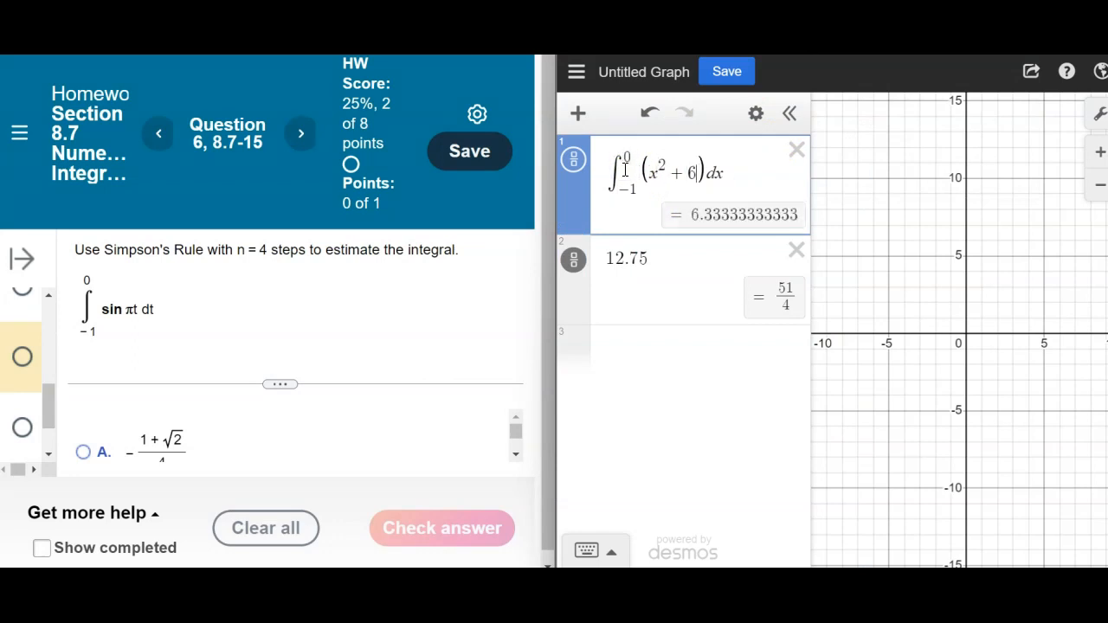
# Replace the integrand of the definite integral with sin(πx).
pyautogui.press('BackSpace')
pyautogui.press('BackSpace')
pyautogui.press('BackSpace')
pyautogui.press('BackSpace')
pyautogui.press('BackSpace')
pyautogui.write('sin(')
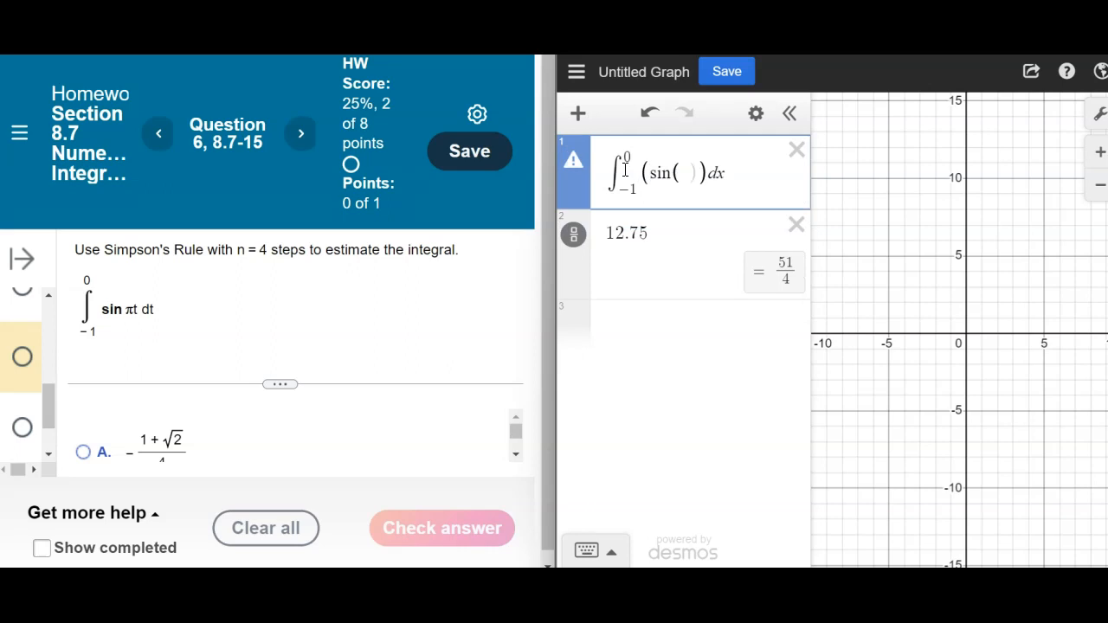
pyautogui.write('pi')
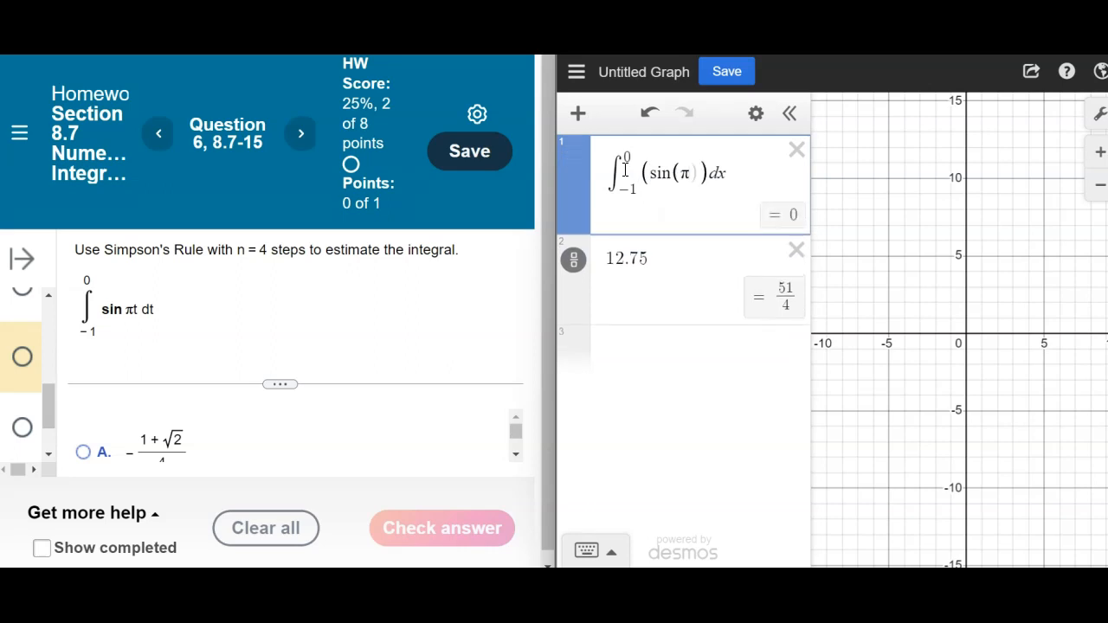
pyautogui.write('x')
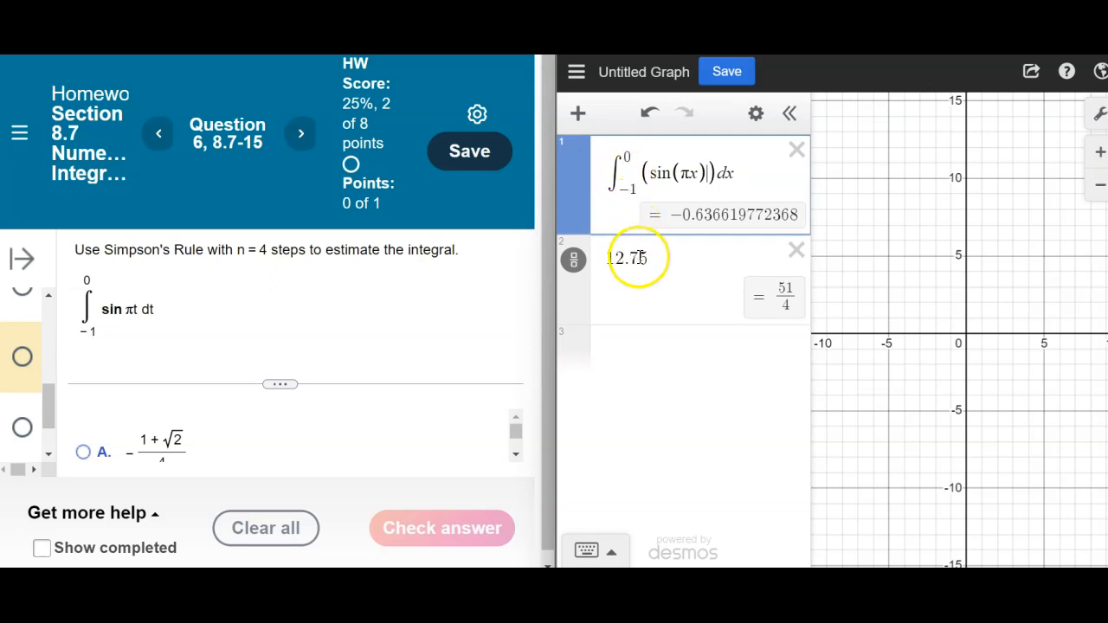
# Delete the 12.75 expression and switch back to the Numeric Integration spreadsheet to compare the Approx Area.
pyautogui.rightClick(788, 258)
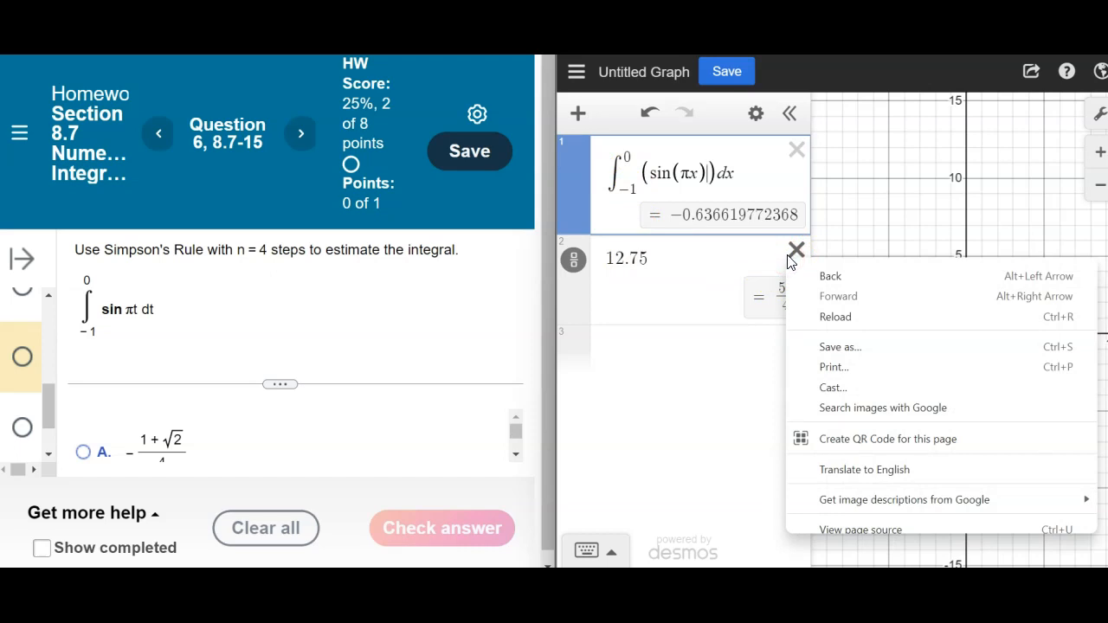
pyautogui.click(793, 252)
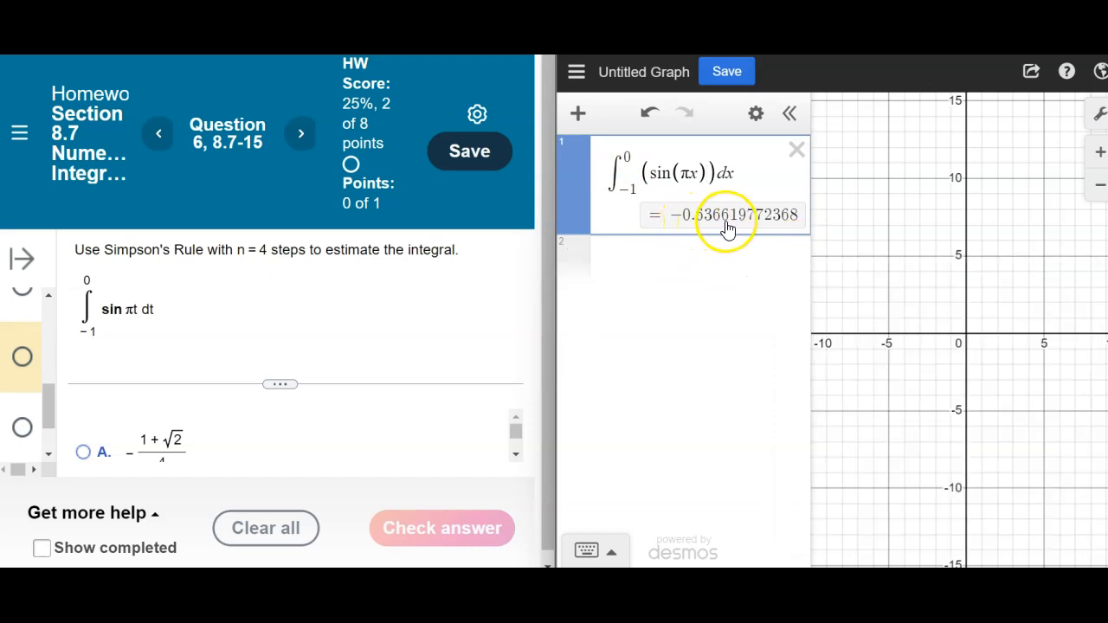
pyautogui.click(783, 31)
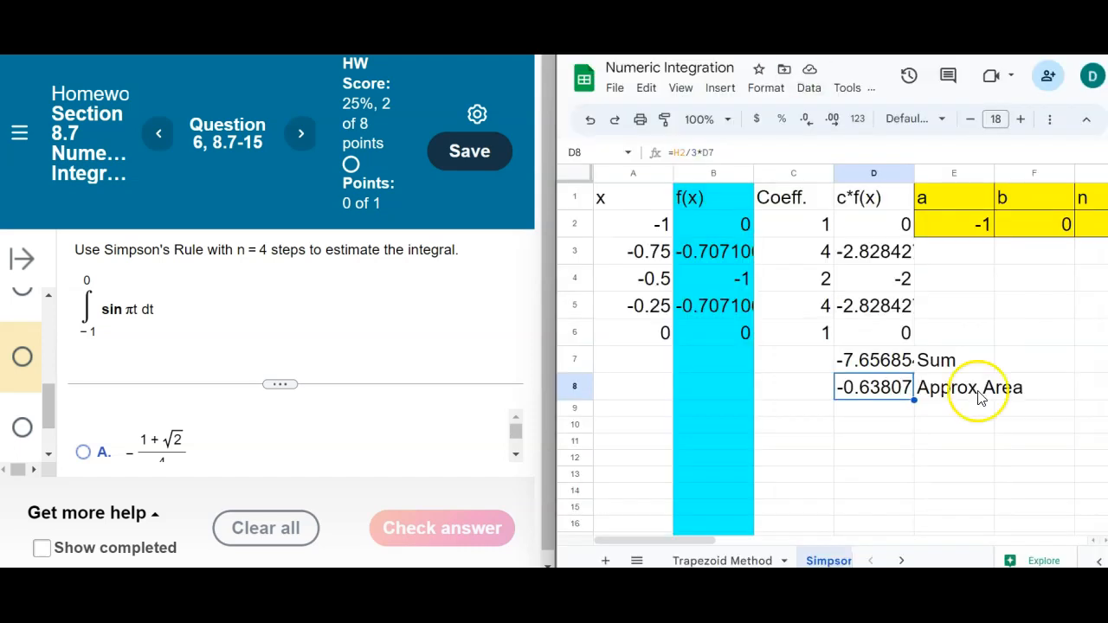
pyautogui.click(883, 410)
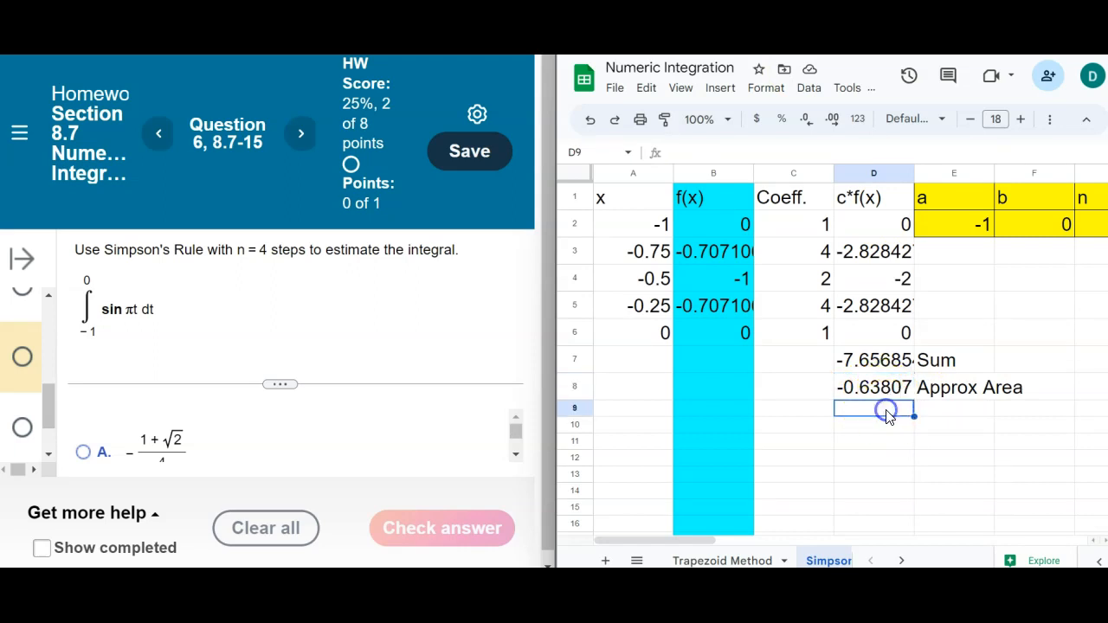
# Set the number of steps n in cell G2 to 16.
pyautogui.click(999, 322)
pyautogui.press('Right')
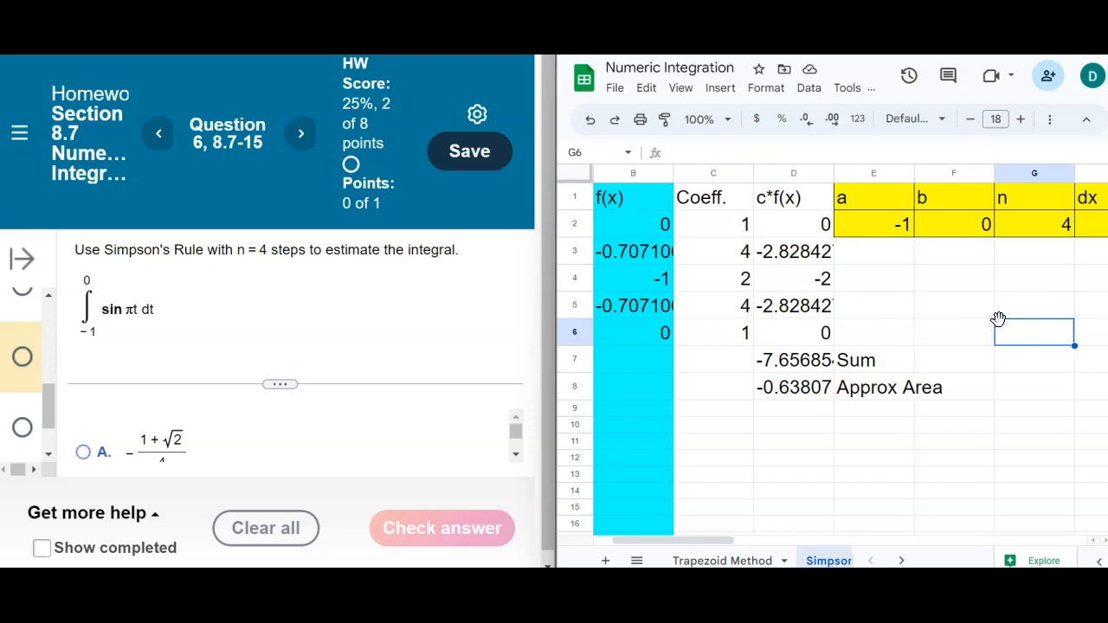
pyautogui.press('Left')
pyautogui.press('Left')
pyautogui.press('Left')
pyautogui.press('Left')
pyautogui.press('Left')
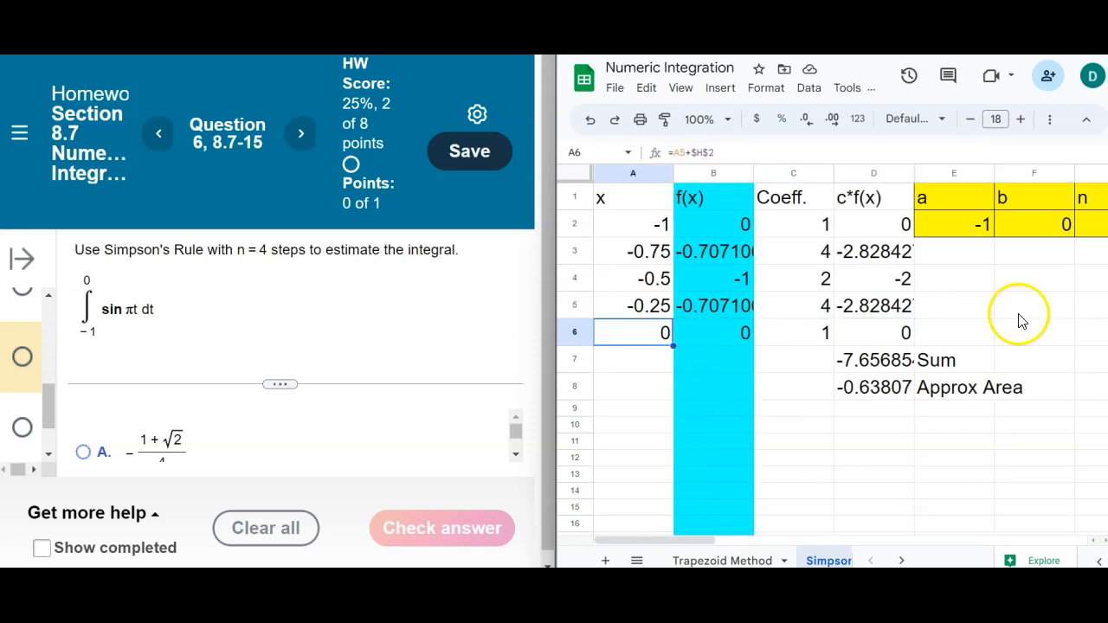
pyautogui.press('Right')
pyautogui.press('Right')
pyautogui.press('Right')
pyautogui.press('Right')
pyautogui.press('Right')
pyautogui.press('Up')
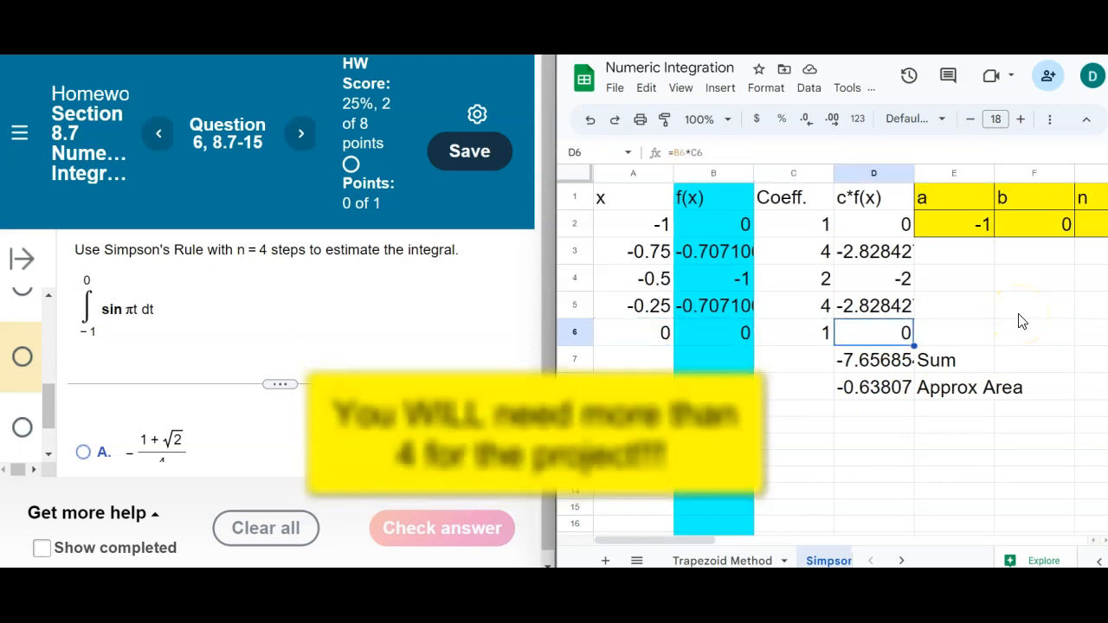
pyautogui.press('Up')
pyautogui.press('Up')
pyautogui.press('Up')
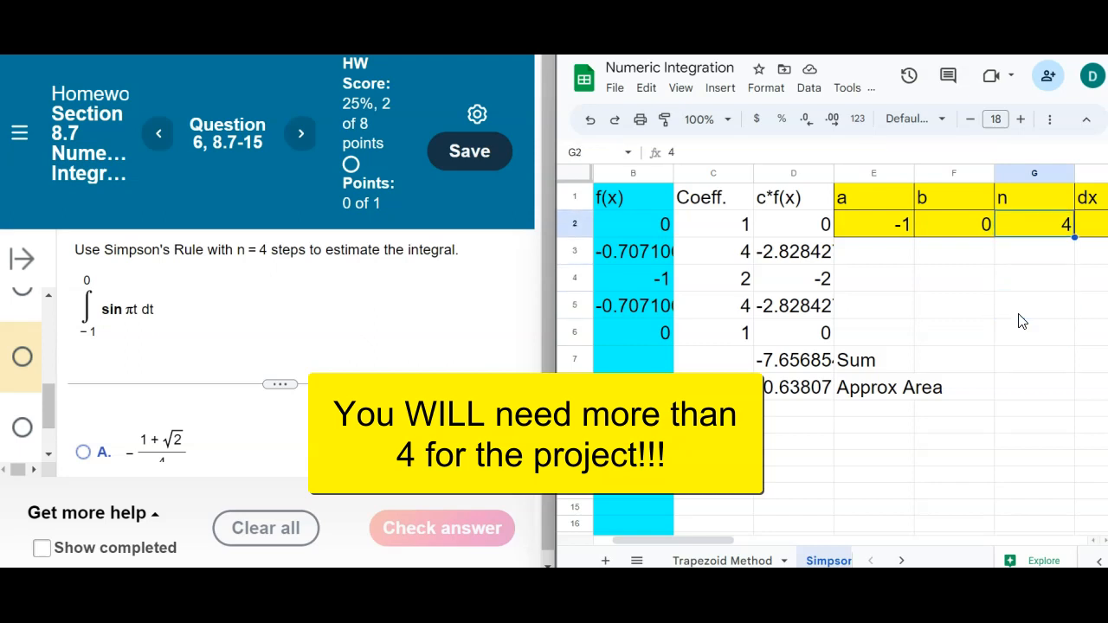
pyautogui.write('16')
pyautogui.press('Tab')
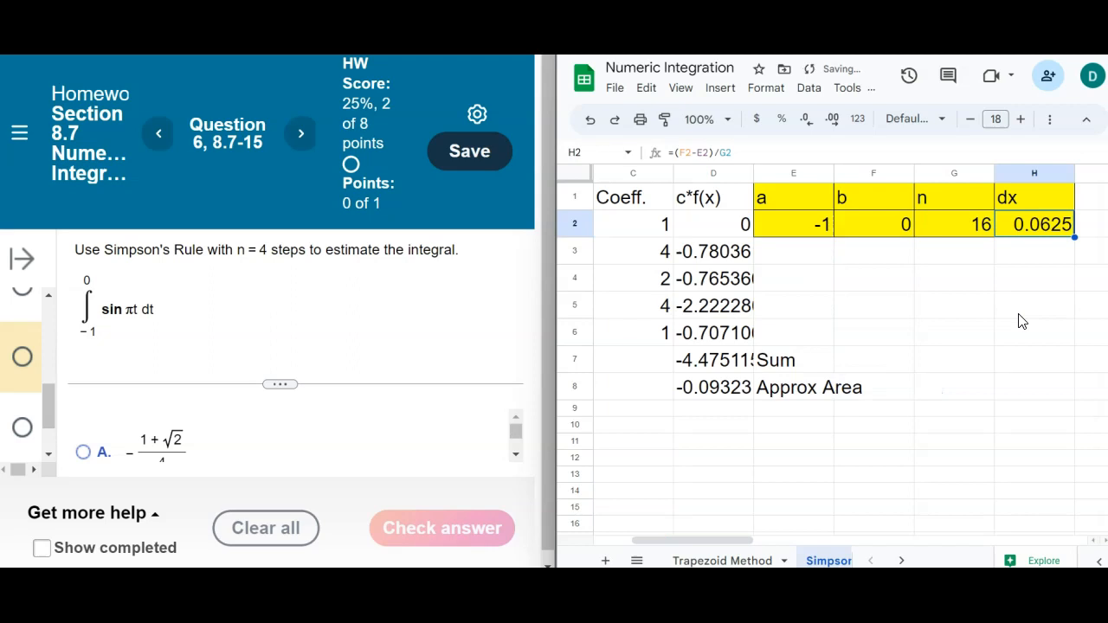
# Examine the recalculated x values in column A and compare the last one with the upper limit b.
pyautogui.press('Left')
pyautogui.press('Left')
pyautogui.press('Left')
pyautogui.press('Left')
pyautogui.press('Left')
pyautogui.press('Left')
pyautogui.press('Left')
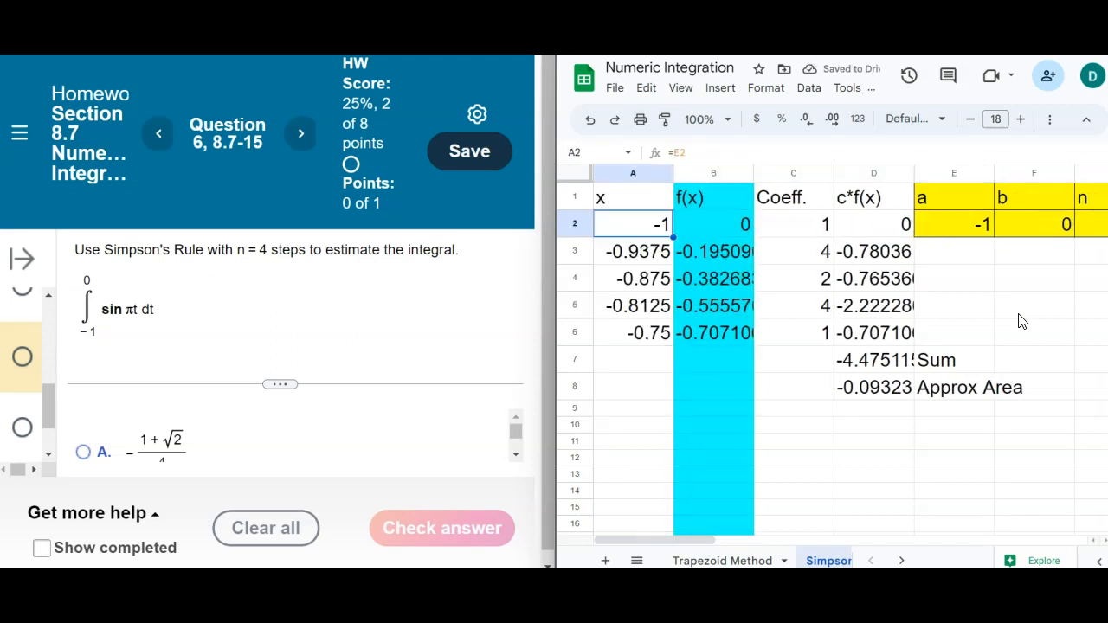
pyautogui.press('Down')
pyautogui.press('Down')
pyautogui.press('Down')
pyautogui.press('Down')
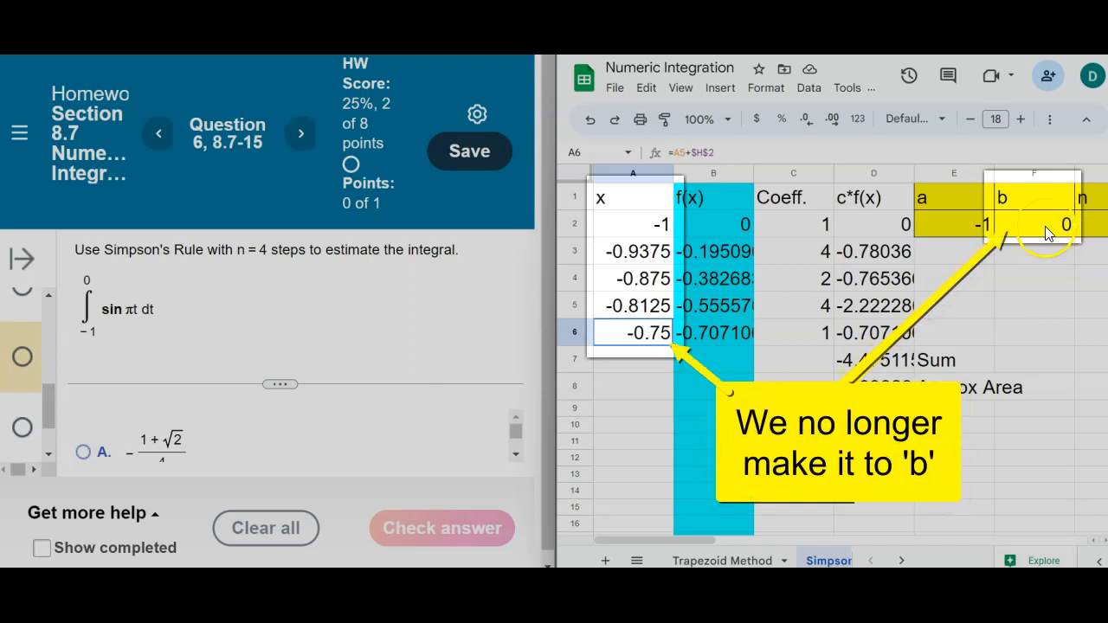
pyautogui.rightClick(1045, 228)
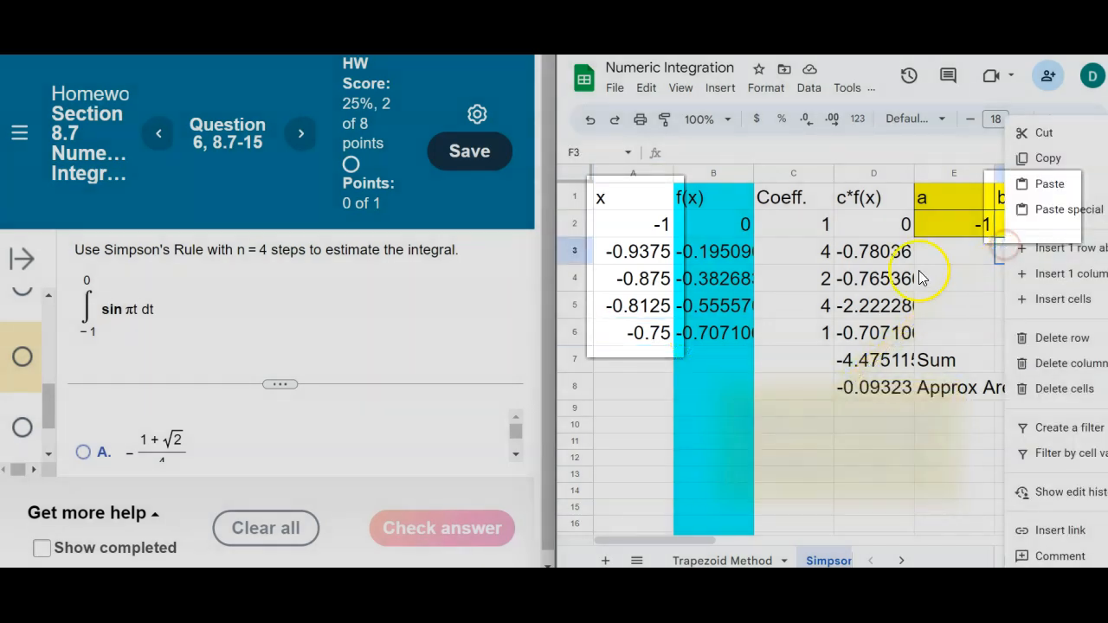
pyautogui.click(907, 275)
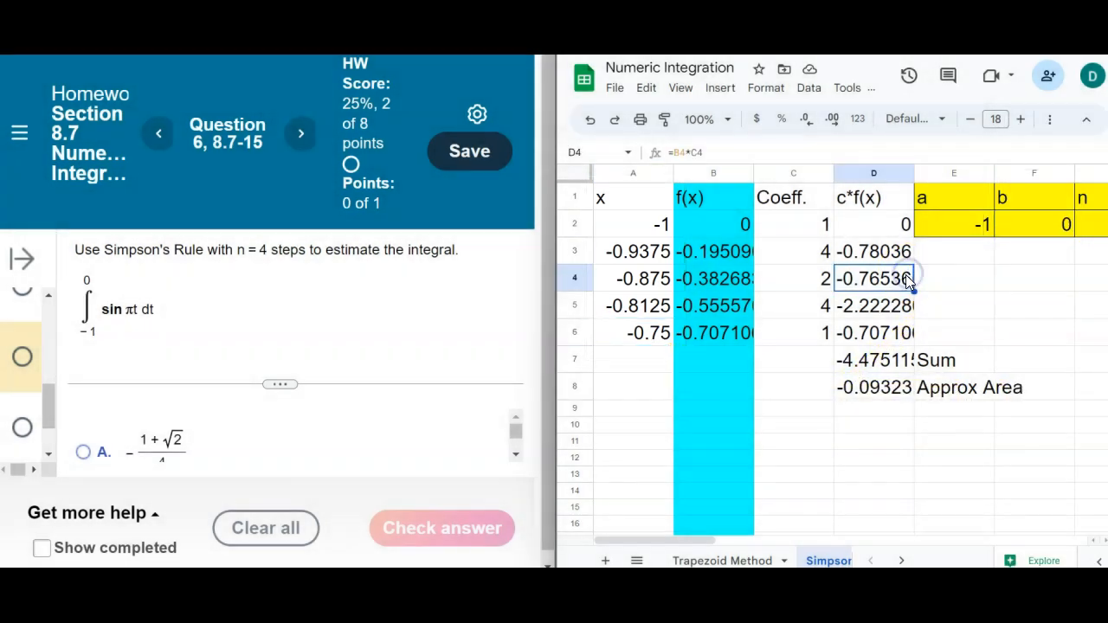
# Fill the x formula from A6 down through A19 and clear the extra value in A19.
pyautogui.click(649, 334)
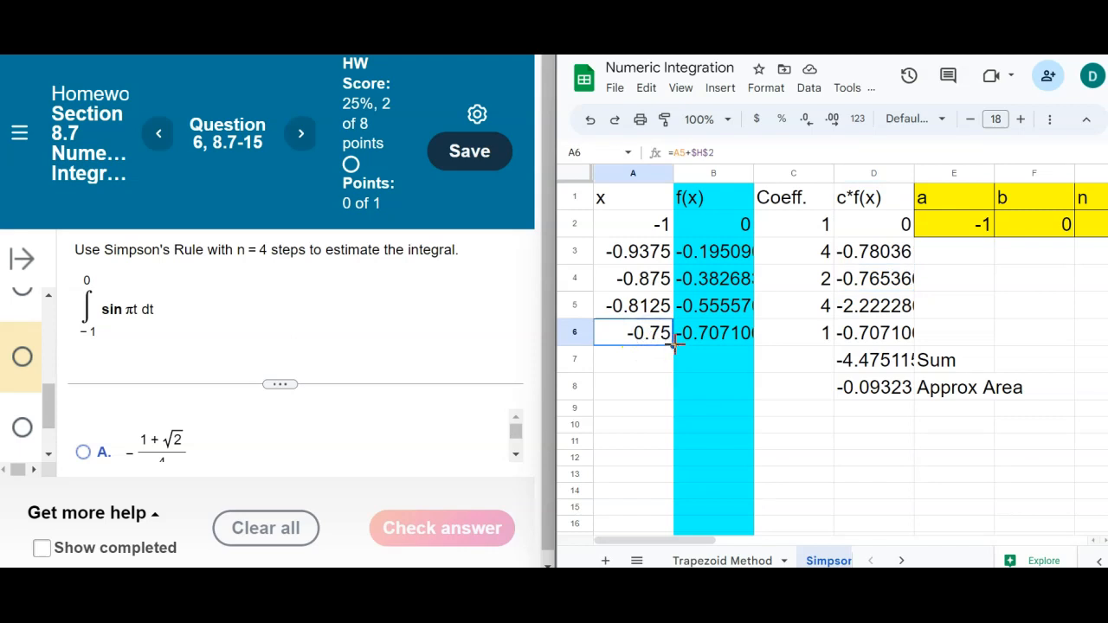
pyautogui.moveTo(675, 344); pyautogui.dragTo(660, 495)
pyautogui.scroll(-1, 657, 488)
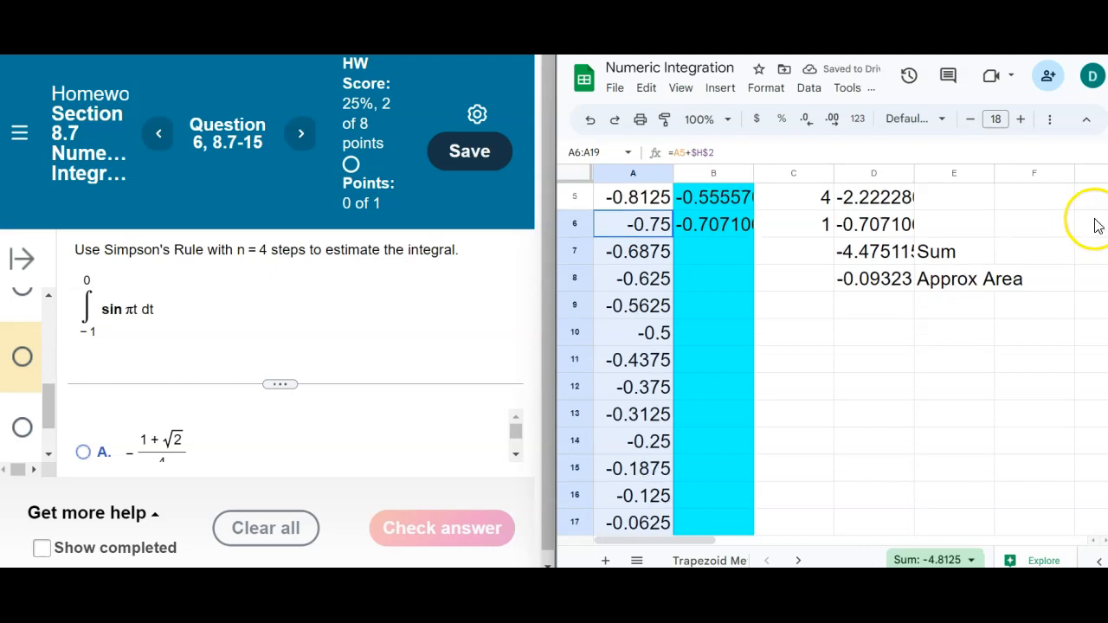
pyautogui.scroll(-2, 657, 363)
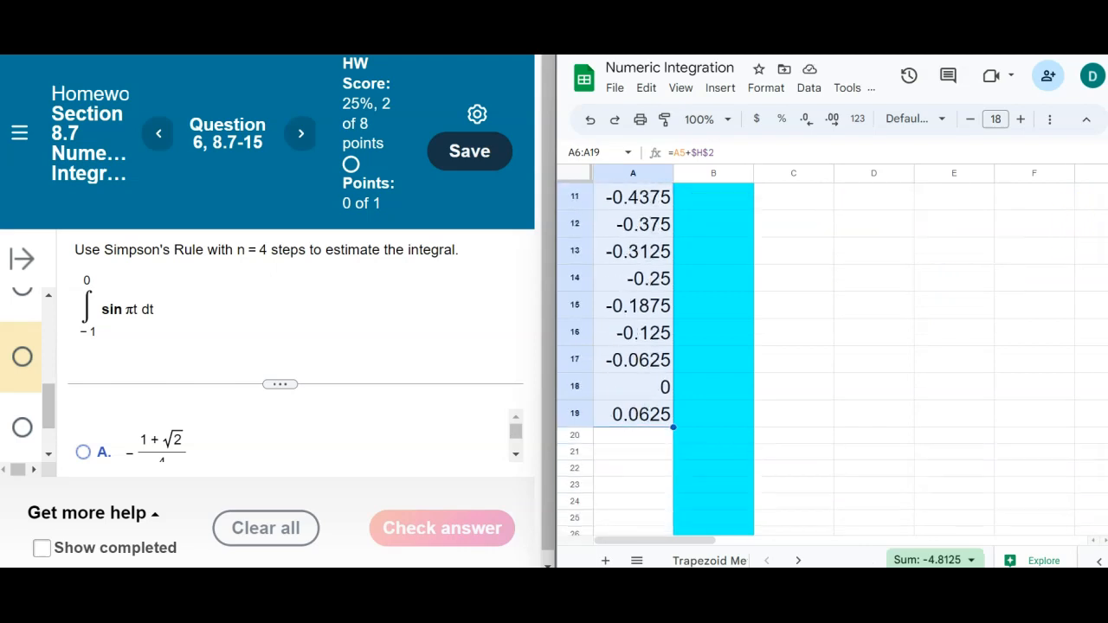
pyautogui.click(668, 422)
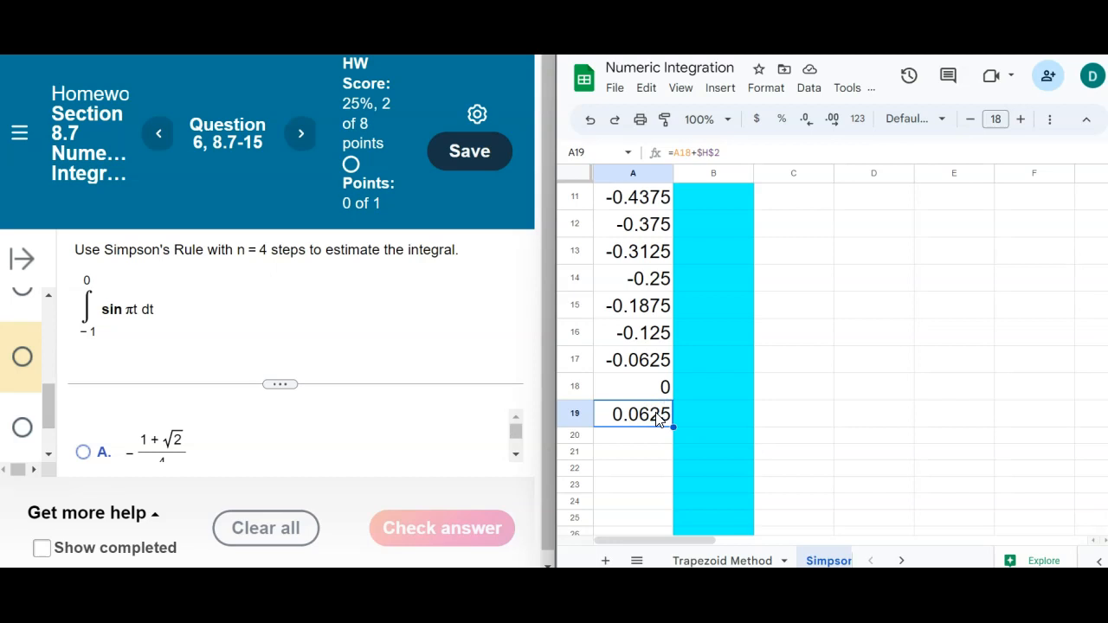
pyautogui.press('Delete')
# Fill the f(x) formula from B6 down through B18 alongside the new x values.
pyautogui.click(692, 406)
pyautogui.press('Up')
pyautogui.press('Up')
pyautogui.press('Up')
pyautogui.press('Up')
pyautogui.press('Up')
pyautogui.press('Up')
pyautogui.press('Up')
pyautogui.press('Up')
pyautogui.press('Up')
pyautogui.press('Up')
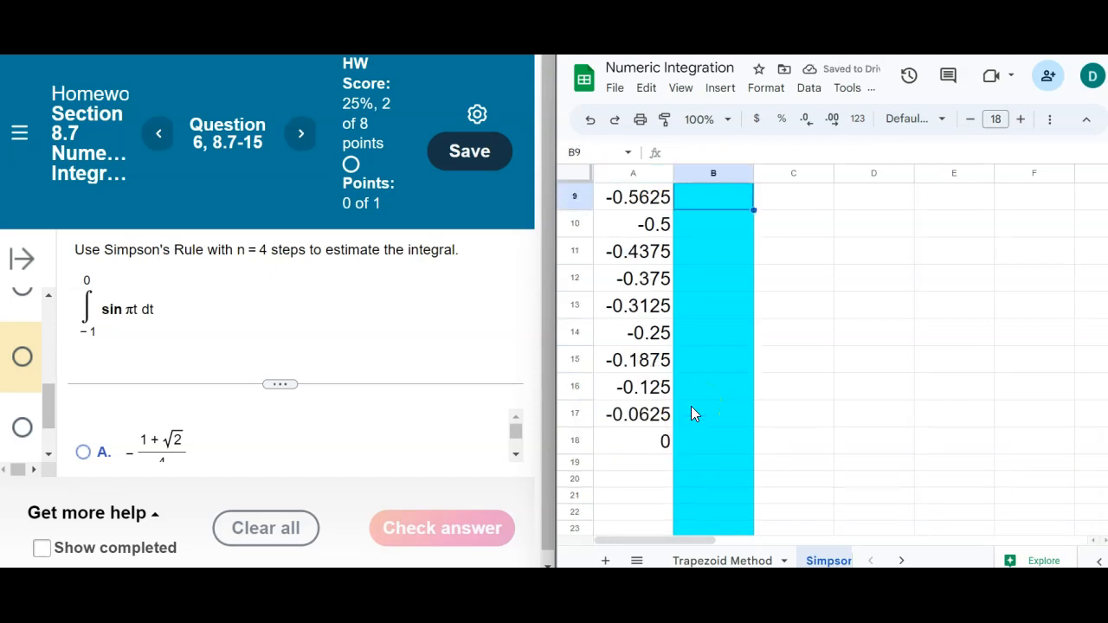
pyautogui.hotkey('ctrl', 'Up')
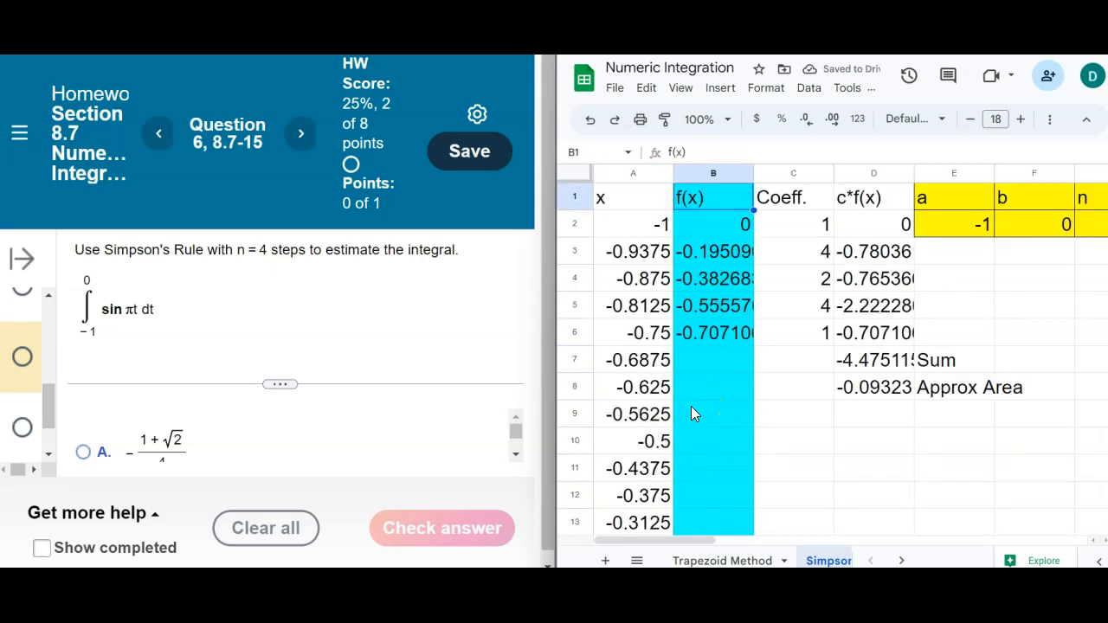
pyautogui.click(708, 343)
pyautogui.moveTo(752, 346); pyautogui.dragTo(744, 524)
# Replace the coefficient in C6, continuing the alternating 2 and 4 pattern through C17 and ending with 1 in C18.
pyautogui.click(770, 525)
pyautogui.press('Up')
pyautogui.press('Up')
pyautogui.press('Up')
pyautogui.press('Up')
pyautogui.press('Up')
pyautogui.press('Up')
pyautogui.press('Up')
pyautogui.press('Up')
pyautogui.press('Up')
pyautogui.press('Up')
pyautogui.press('Up')
pyautogui.press('Up')
pyautogui.press('Up')
pyautogui.press('Up')
pyautogui.press('Up')
pyautogui.press('Up')
pyautogui.press('Up')
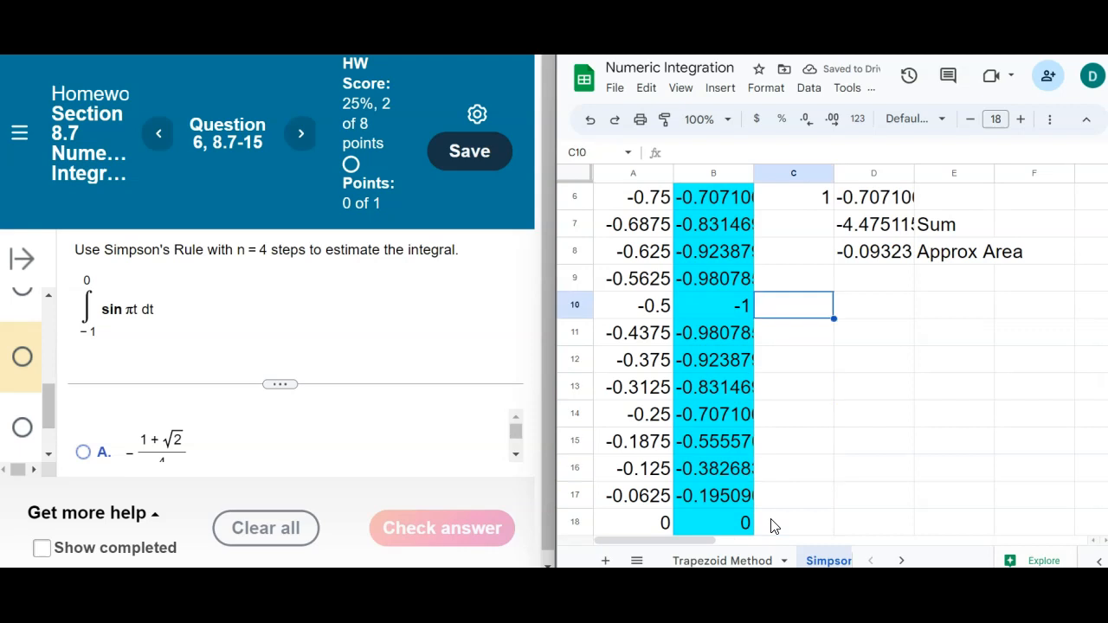
pyautogui.press('Down')
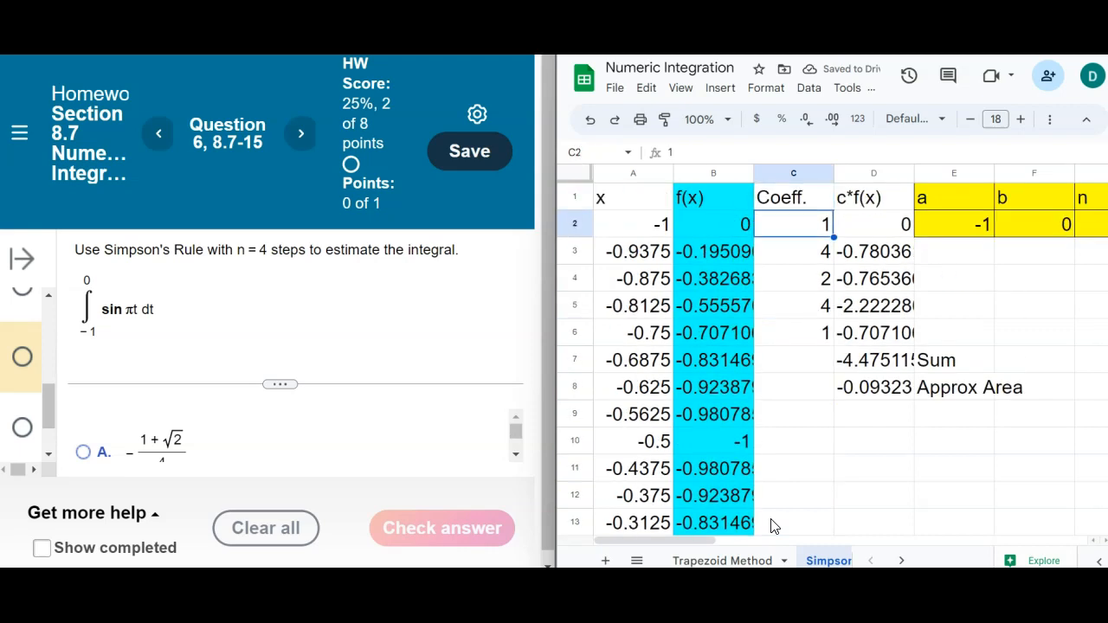
pyautogui.press('Down')
pyautogui.press('Down')
pyautogui.press('Down')
pyautogui.press('Down')
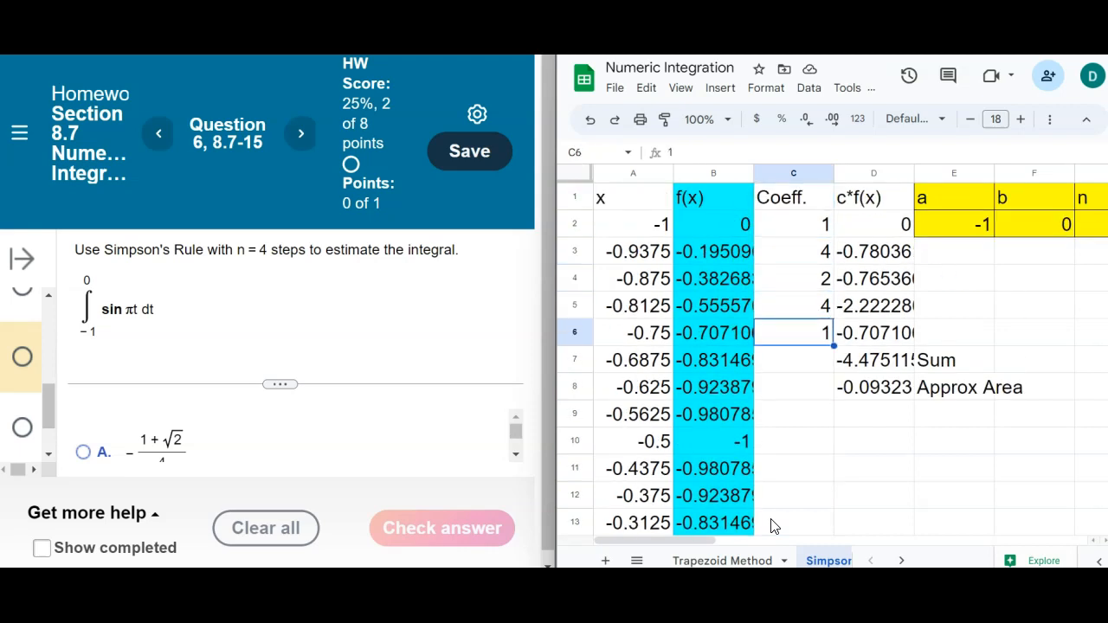
pyautogui.press('Delete')
pyautogui.press('Down')
pyautogui.press('Down')
pyautogui.press('Down')
pyautogui.press('Down')
pyautogui.press('Down')
pyautogui.press('Down')
pyautogui.press('Down')
pyautogui.press('Down')
pyautogui.press('Down')
pyautogui.press('Down')
pyautogui.press('Down')
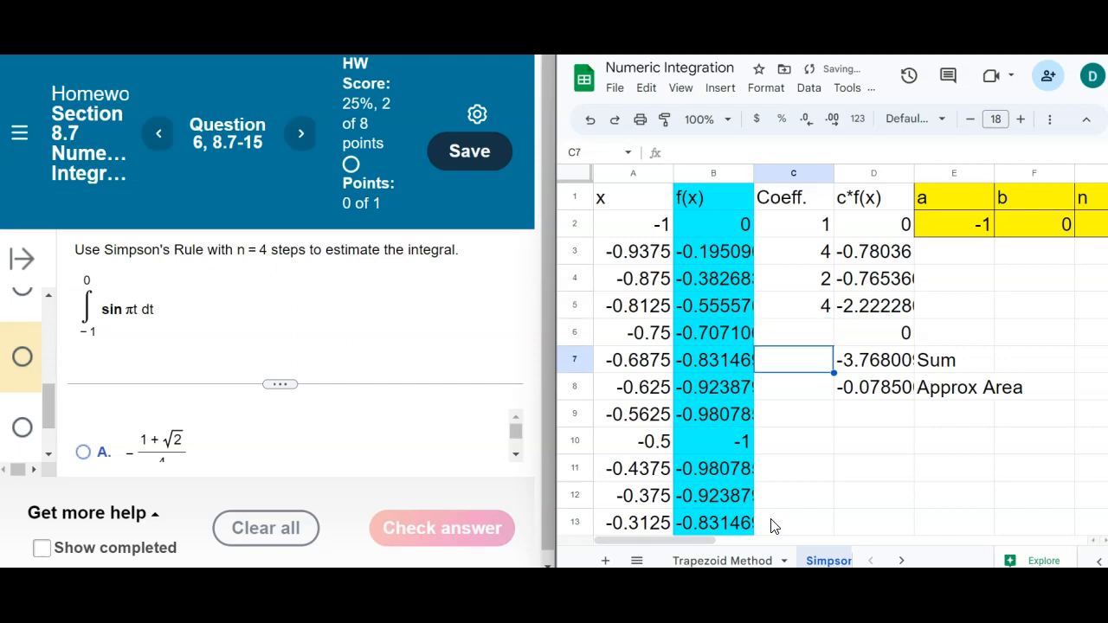
pyautogui.press('Up')
pyautogui.press('Up')
pyautogui.press('Up')
pyautogui.press('Up')
pyautogui.press('Up')
pyautogui.press('Up')
pyautogui.press('Up')
pyautogui.press('Up')
pyautogui.press('Up')
pyautogui.press('Up')
pyautogui.press('Up')
pyautogui.press('Up')
pyautogui.press('Up')
pyautogui.press('Up')
pyautogui.press('Up')
pyautogui.press('Up')
pyautogui.press('Down')
pyautogui.press('Down')
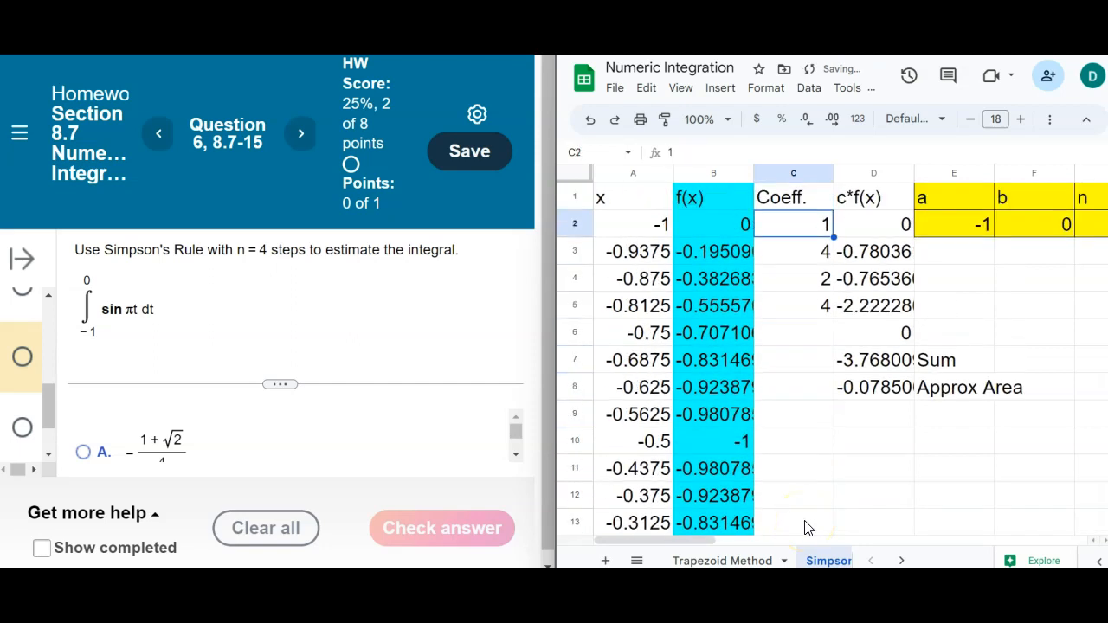
pyautogui.press('Down')
pyautogui.press('Down')
pyautogui.press('Down')
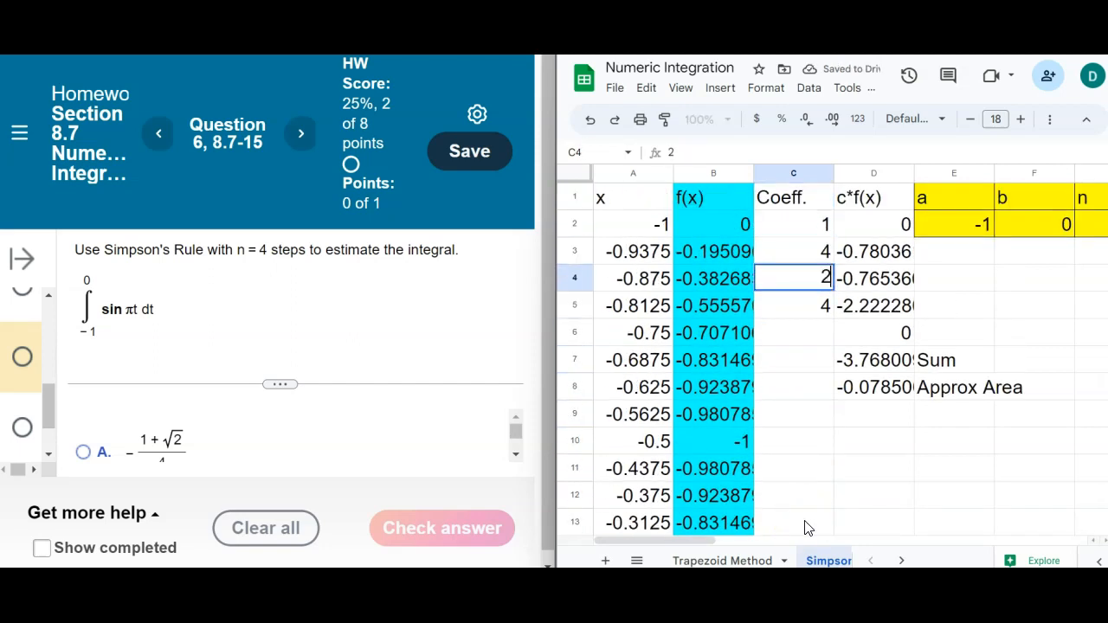
pyautogui.write('2')
pyautogui.press('Return')
pyautogui.write('4')
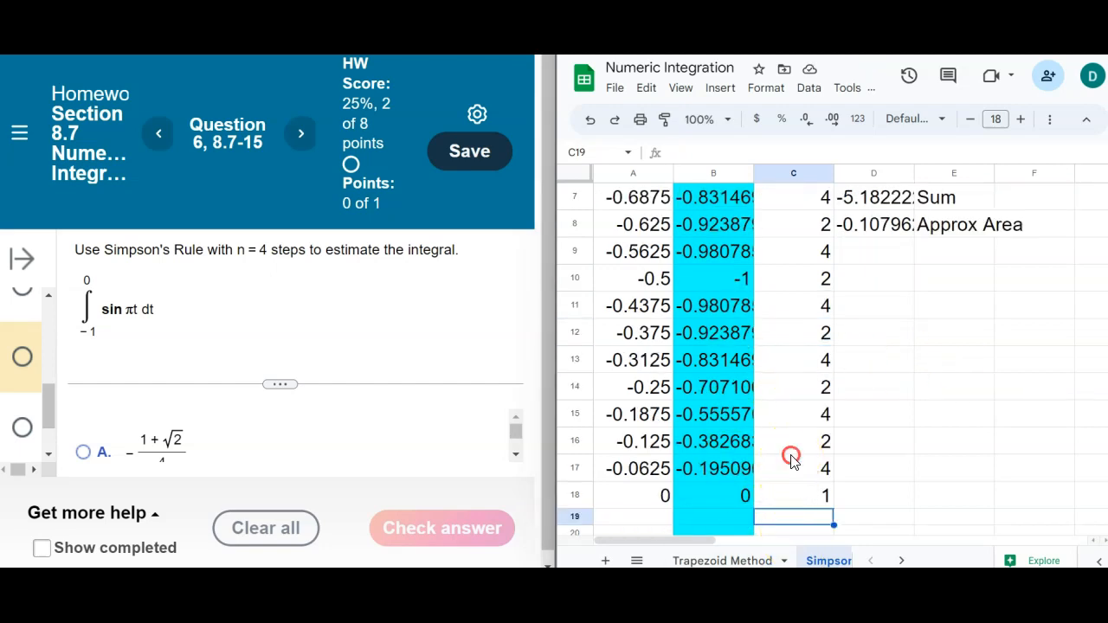
# Compare the extended coefficients with the pattern on the Simpson's Rule slide and return to the spreadsheet.
pyautogui.rightClick(790, 453)
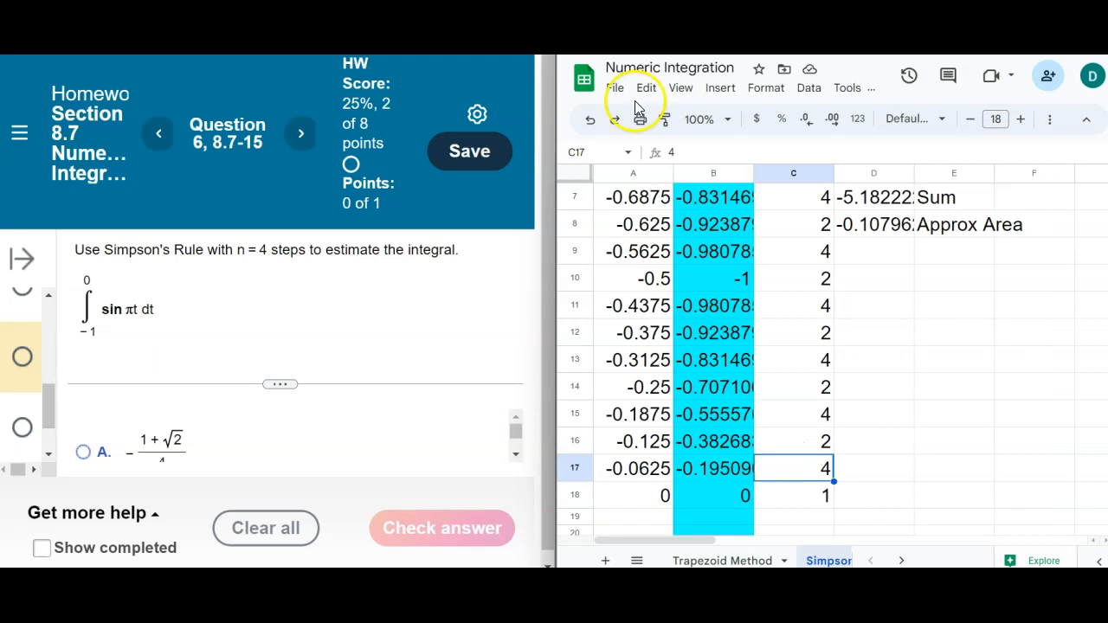
pyautogui.click(593, 39)
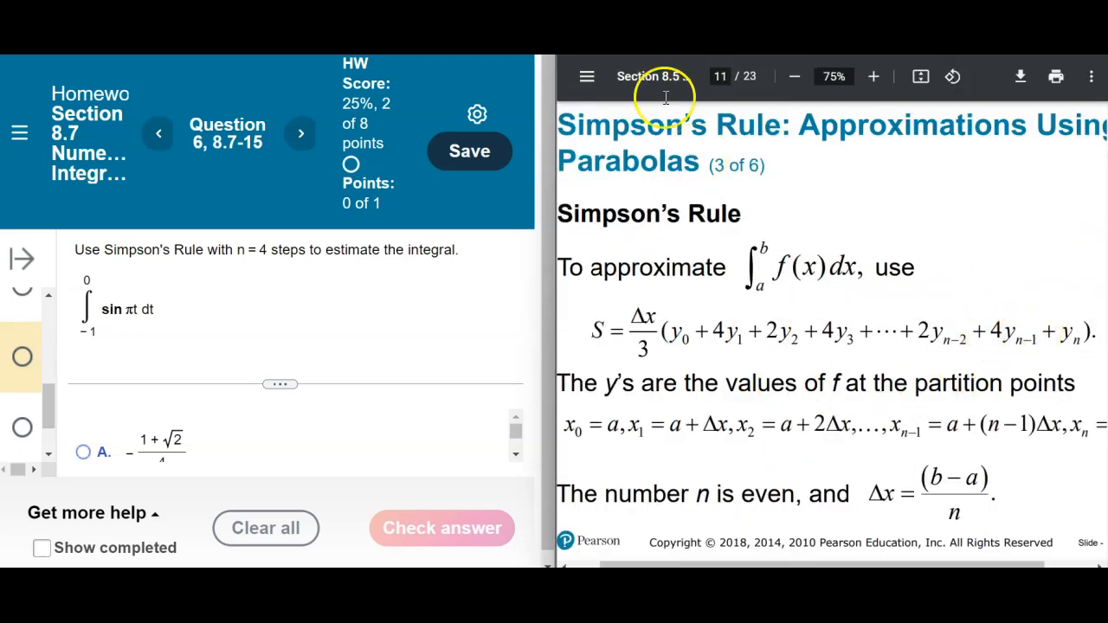
pyautogui.click(692, 39)
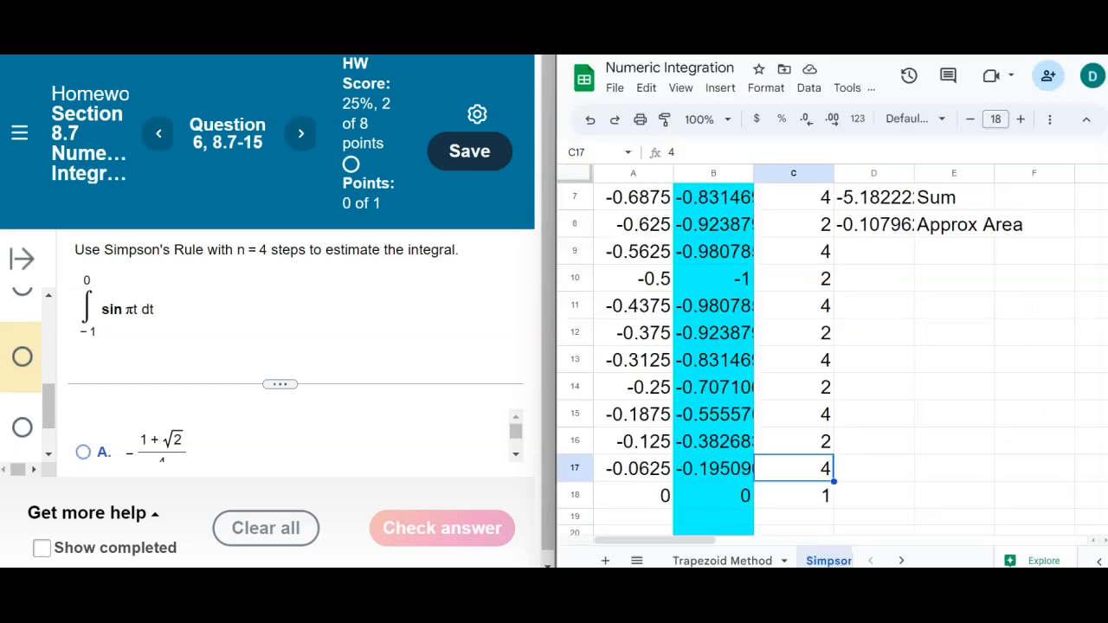
# Wrap the text of the Approx Area label in E8.
pyautogui.click(873, 438)
pyautogui.hotkey('ctrl', 'Up')
pyautogui.press('Up')
pyautogui.press('Up')
pyautogui.press('Up')
pyautogui.press('Up')
pyautogui.press('Up')
pyautogui.press('Up')
pyautogui.press('Up')
pyautogui.press('Down')
pyautogui.press('Down')
pyautogui.press('Down')
pyautogui.press('Down')
pyautogui.press('Down')
pyautogui.press('Down')
pyautogui.press('Right')
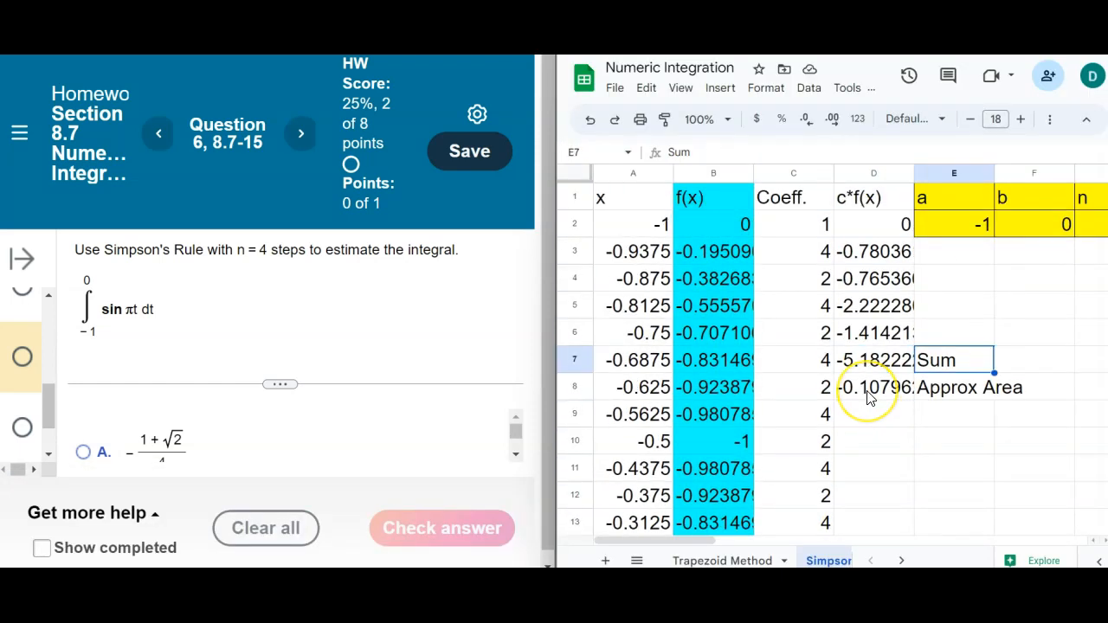
pyautogui.press('Down')
pyautogui.press('Right')
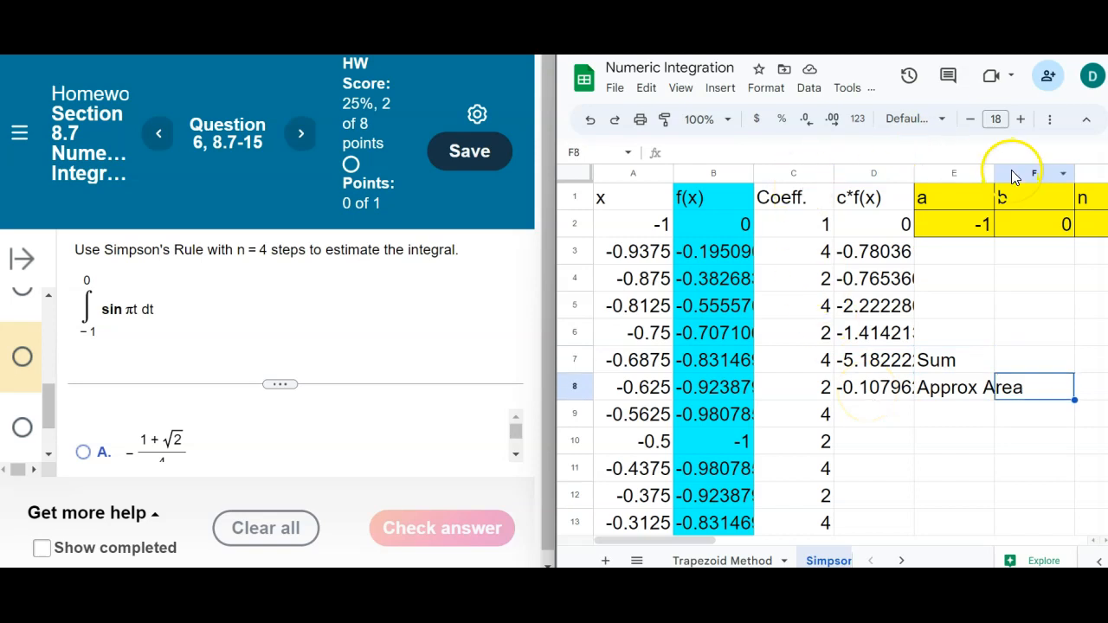
pyautogui.click(952, 380)
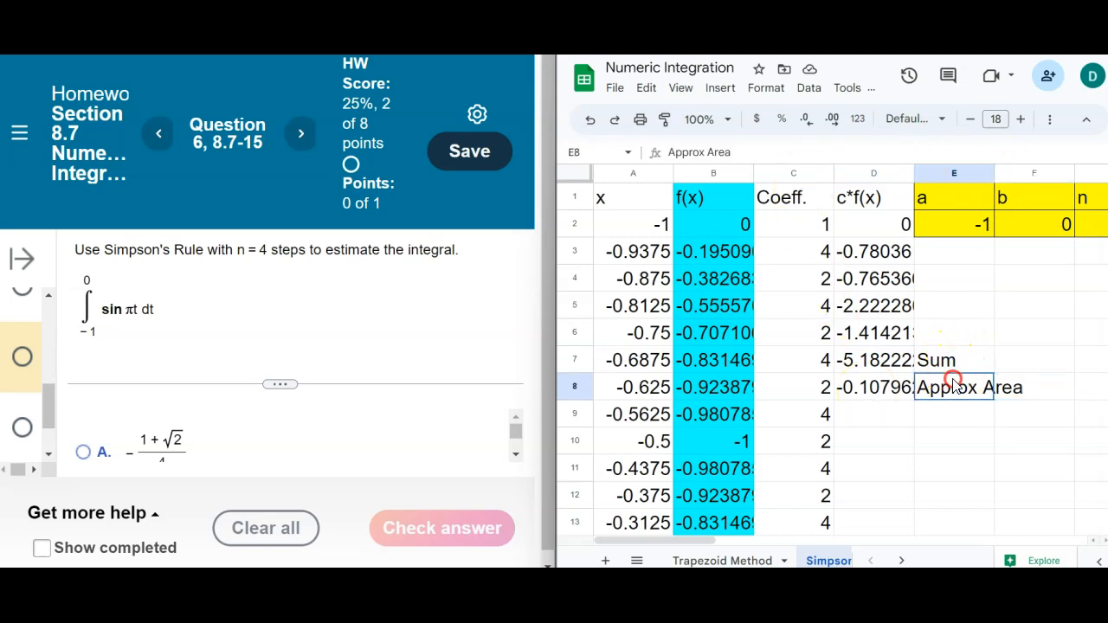
pyautogui.click(766, 90)
pyautogui.moveTo(794, 248)
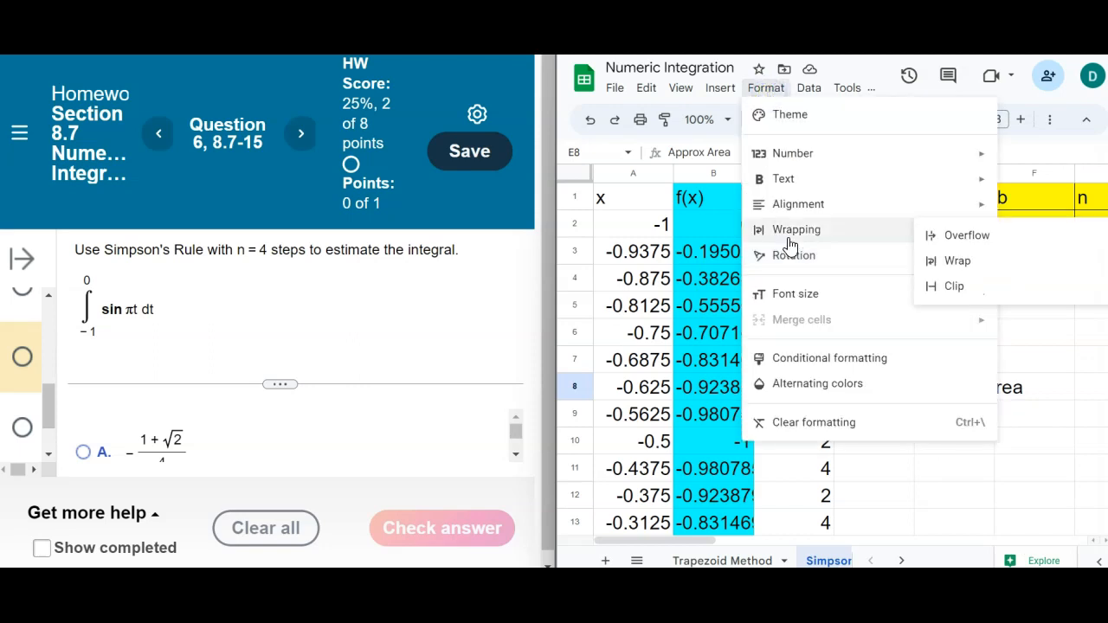
pyautogui.click(950, 260)
pyautogui.click(930, 458)
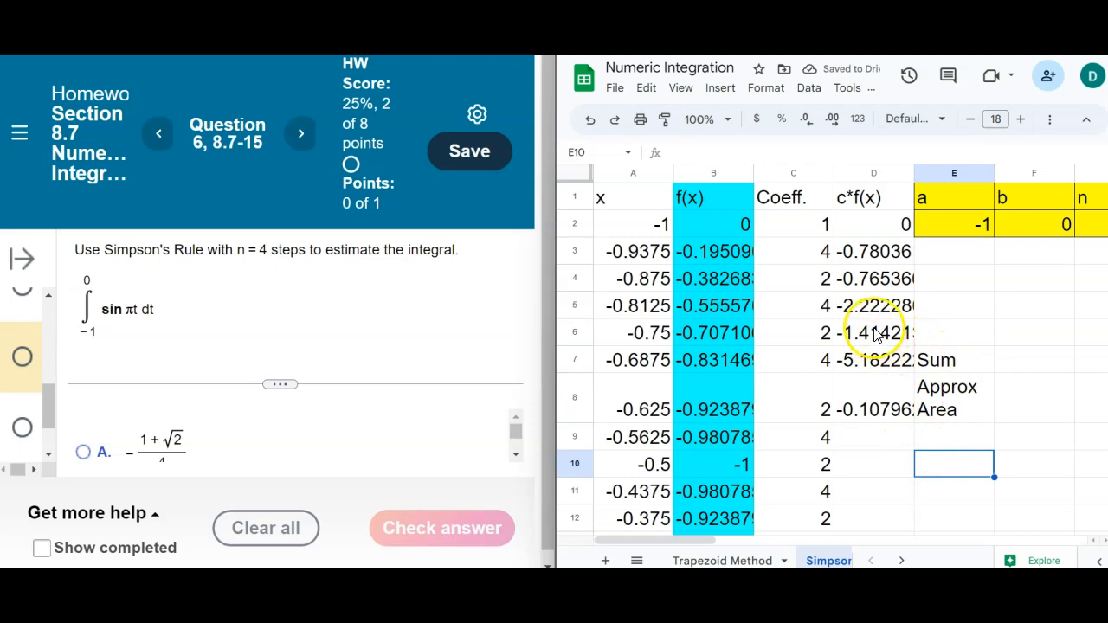
# Fill the c*f(x) formula from D2 down through D18, overwriting the old sum and area cells in the column.
pyautogui.click(902, 232)
pyautogui.moveTo(911, 239); pyautogui.dragTo(905, 463)
pyautogui.scroll(3, 869, 393)
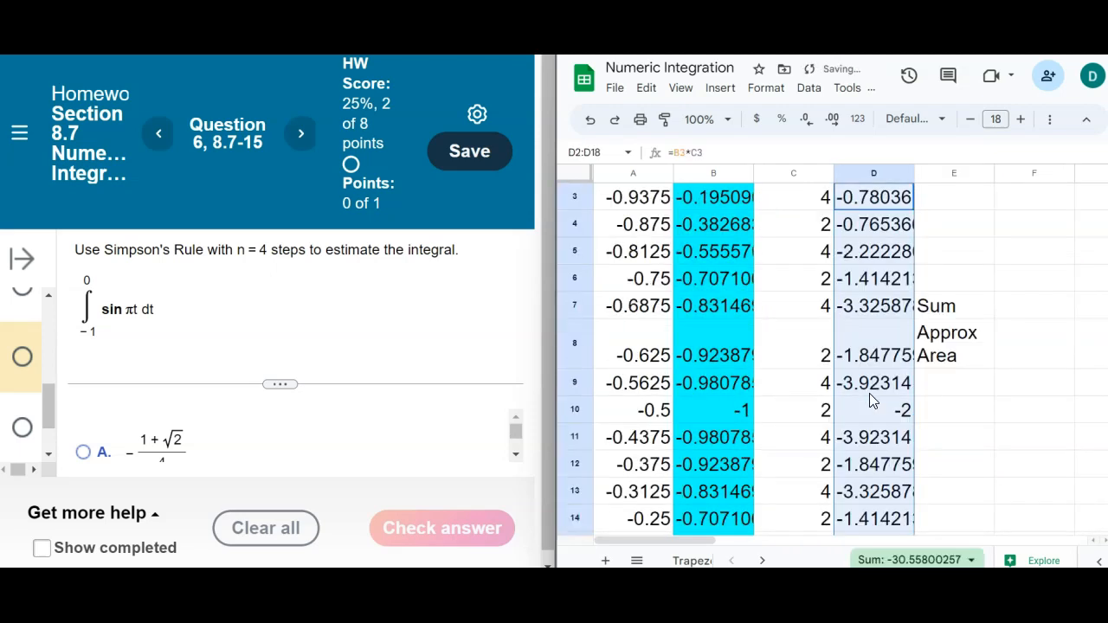
# Enter =sum(D:D) in F7 beside the Sum label to total the whole c*f(x) column.
pyautogui.press('Right')
pyautogui.press('Down')
pyautogui.press('Down')
pyautogui.press('Down')
pyautogui.press('Down')
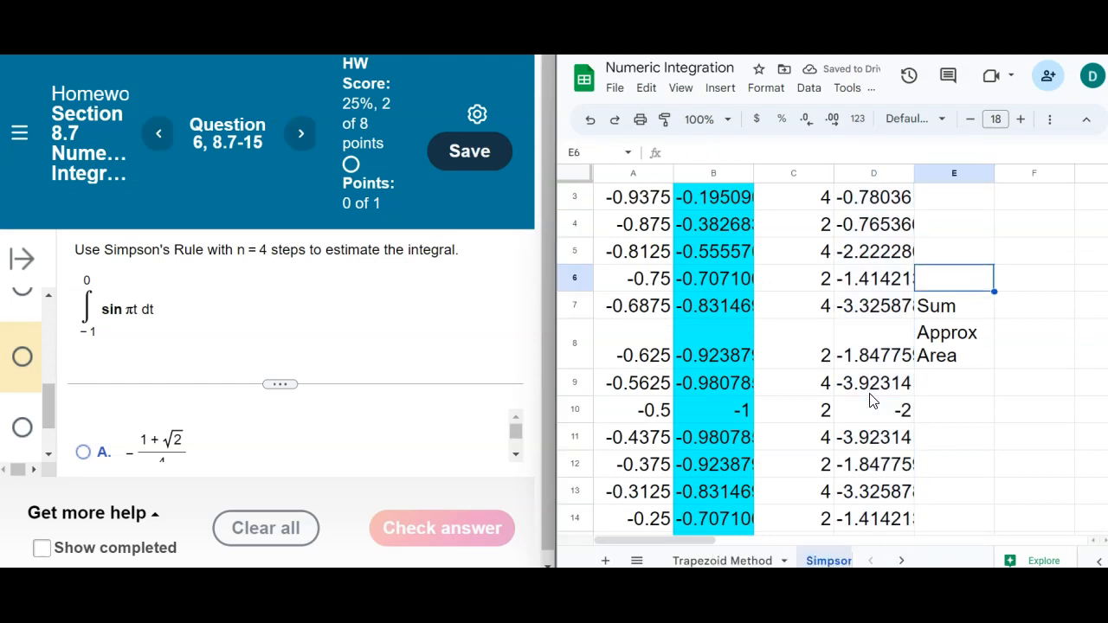
pyautogui.press('Right')
pyautogui.write('=')
pyautogui.scroll(1, 869, 390)
pyautogui.write('sum(')
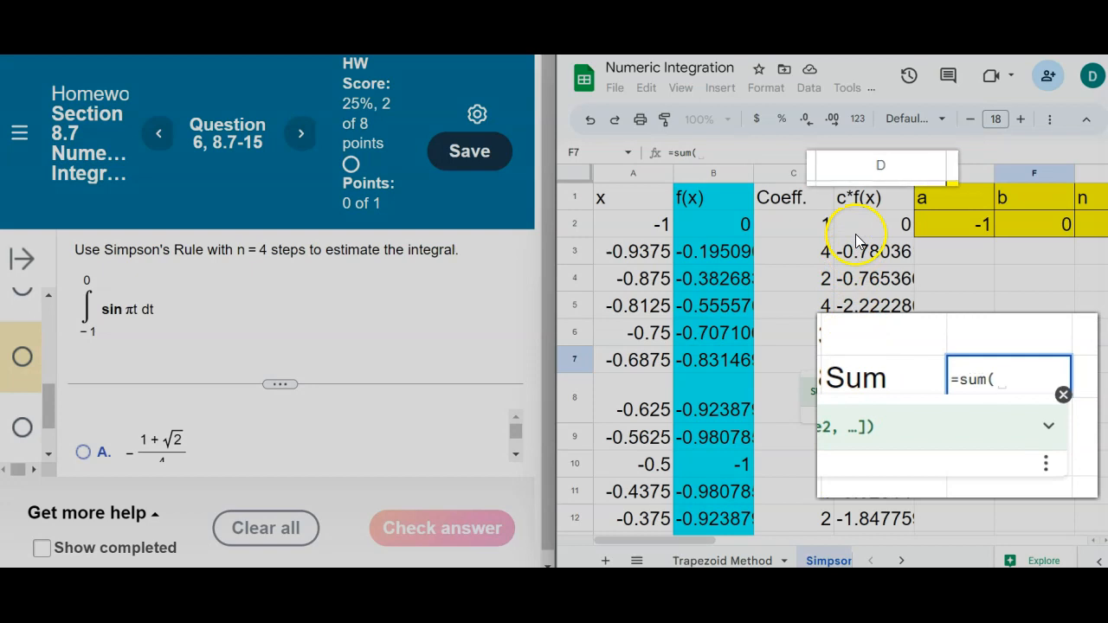
pyautogui.click(870, 172)
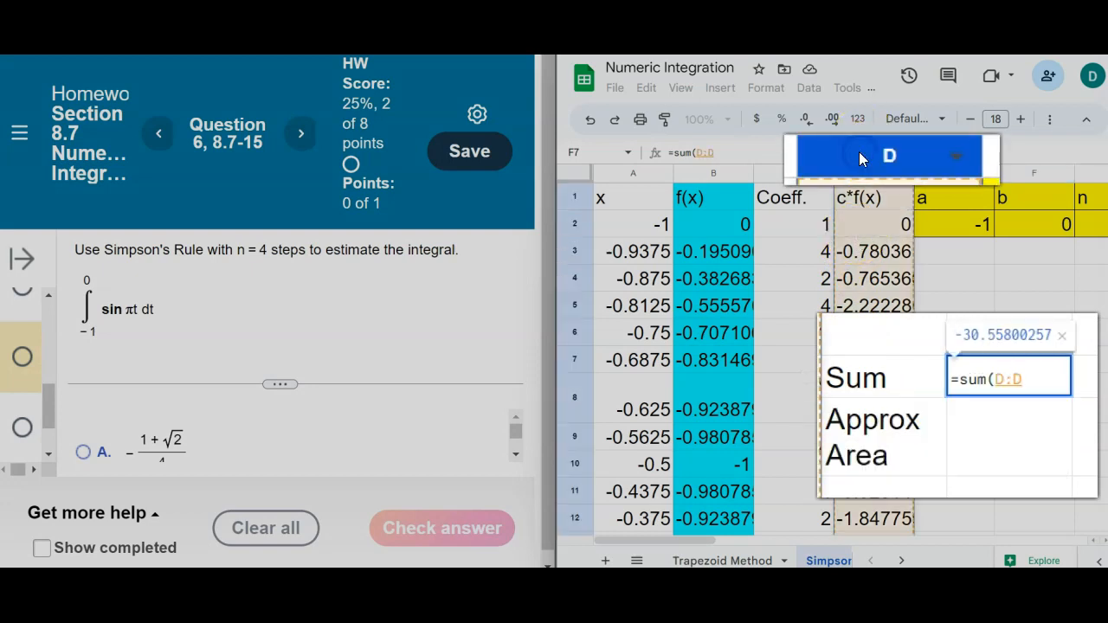
pyautogui.press('Return')
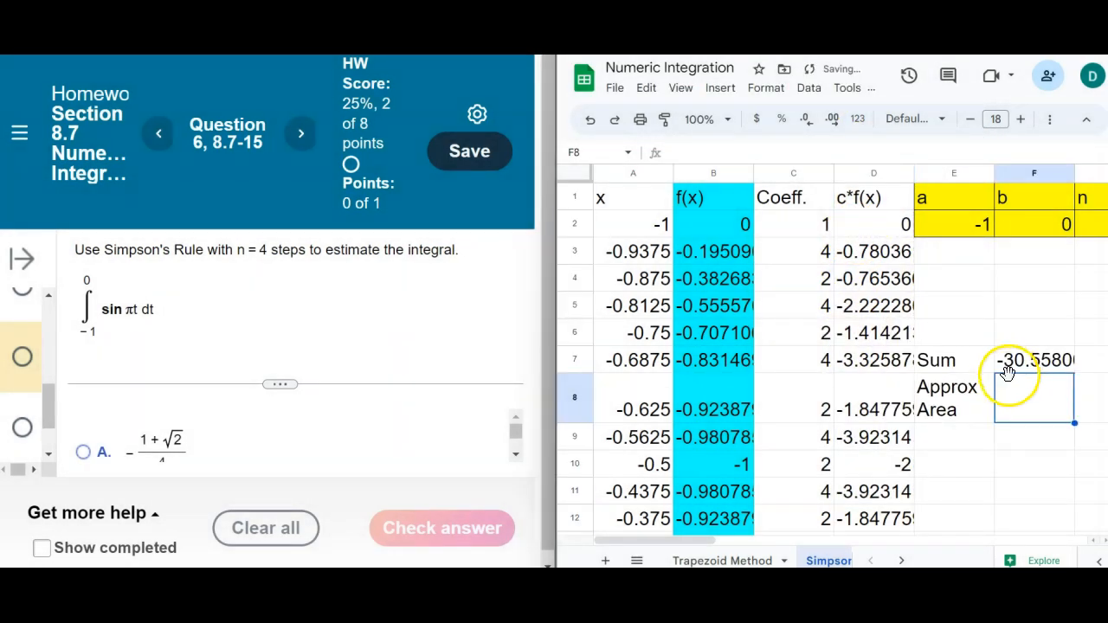
# Check the Simpson's Rule formula on the slide and enter =H2/3*F7 in F8 as the approximate area.
pyautogui.write('=')
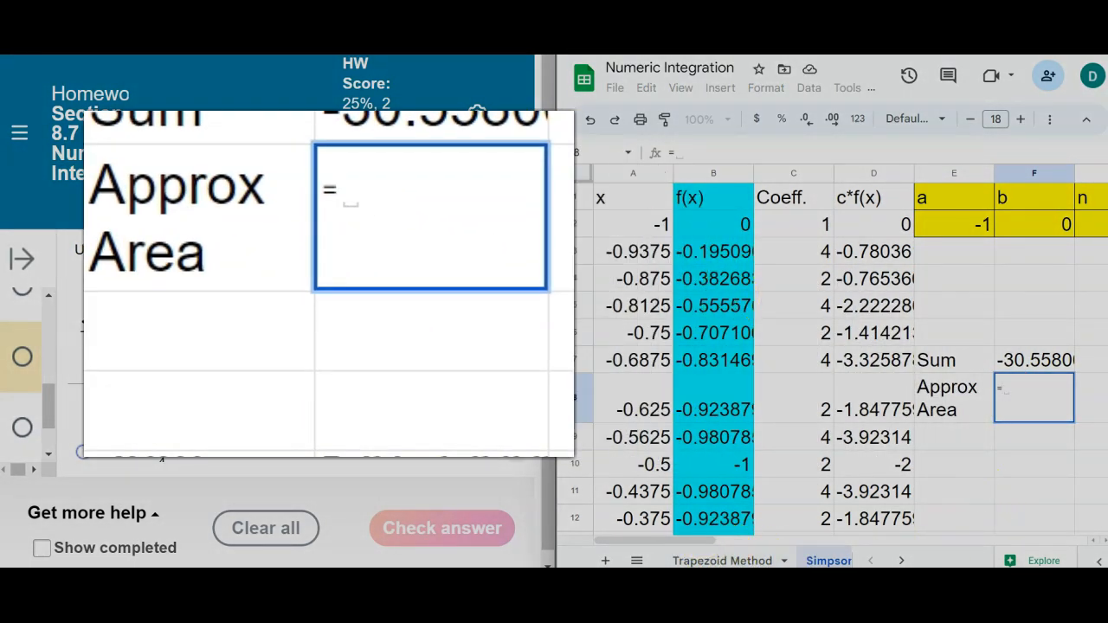
pyautogui.hotkey('ctrl', 'Tab')
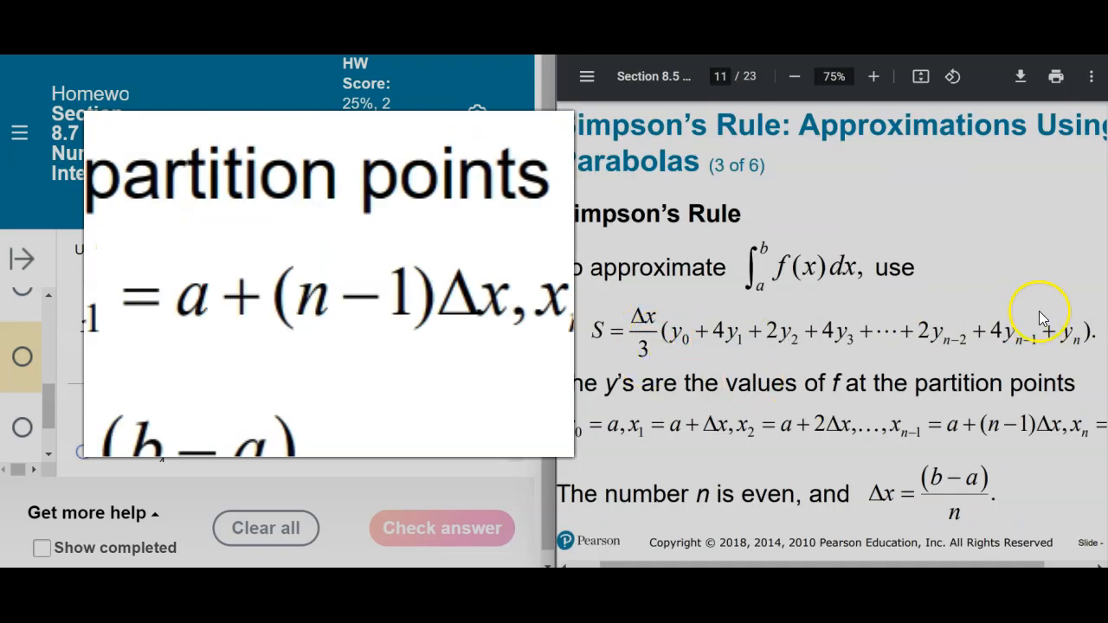
pyautogui.hotkey('ctrl', 'shift', 'Tab')
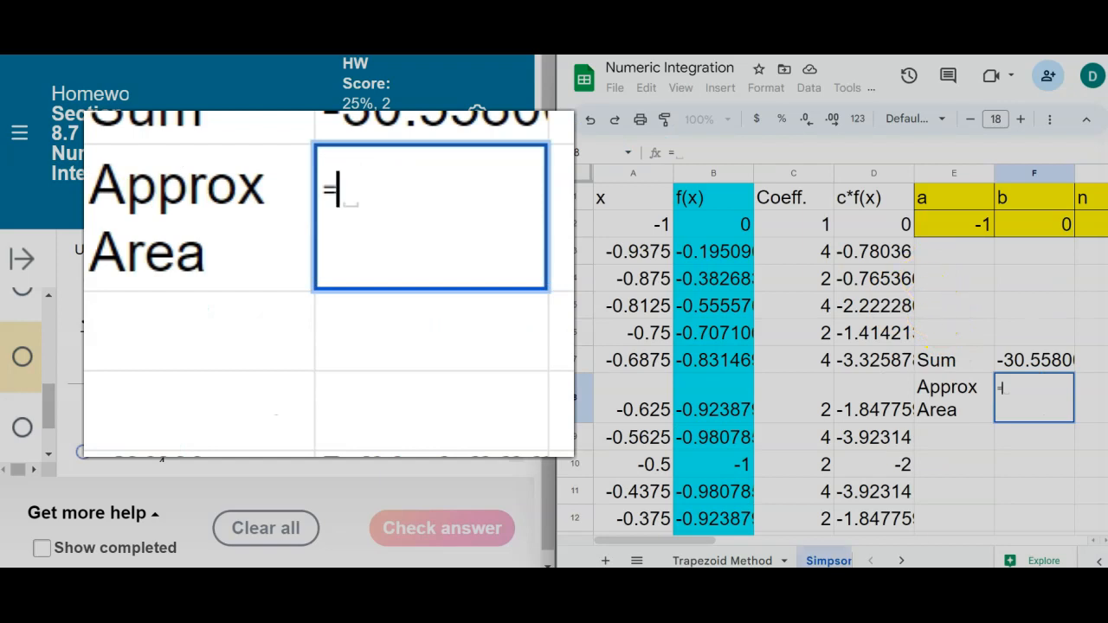
pyautogui.moveTo(699, 541); pyautogui.dragTo(760, 541)
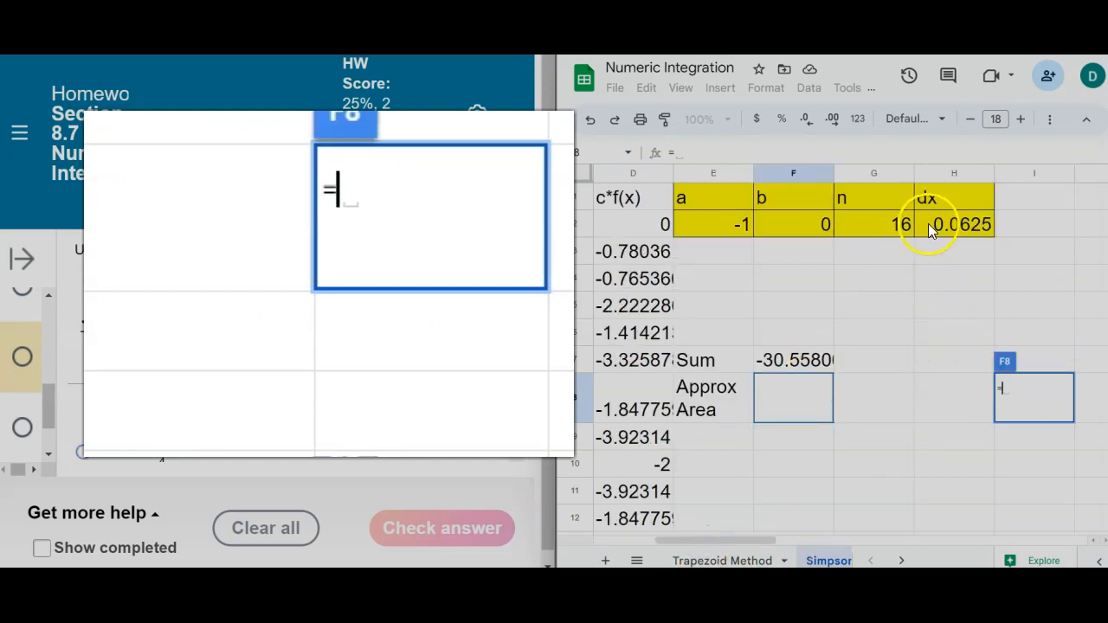
pyautogui.click(927, 227)
pyautogui.write('/3*')
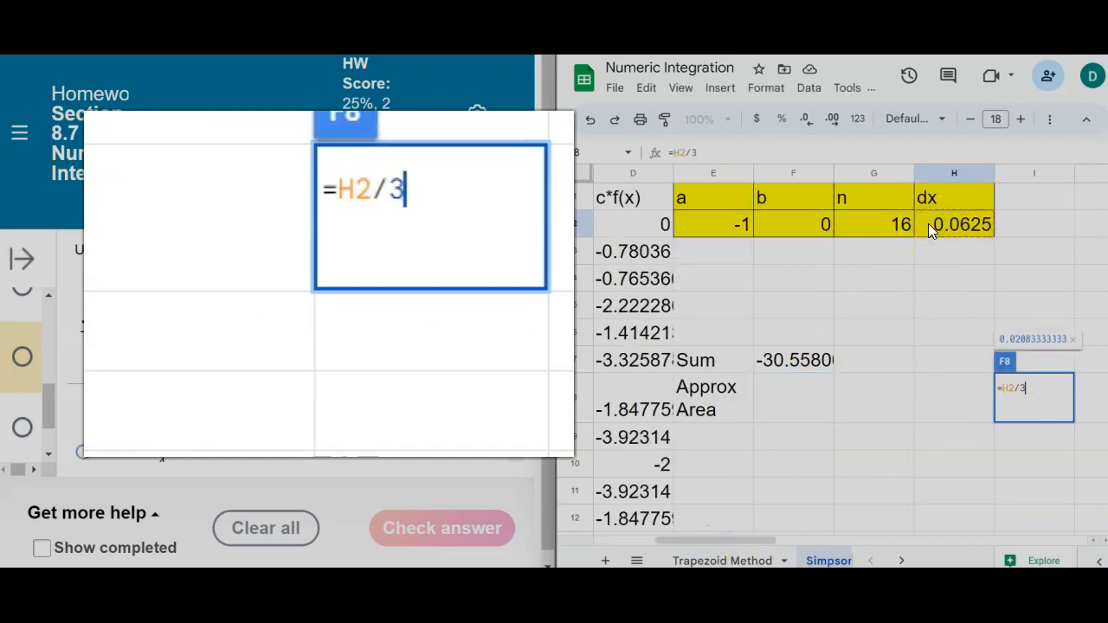
pyautogui.click(785, 357)
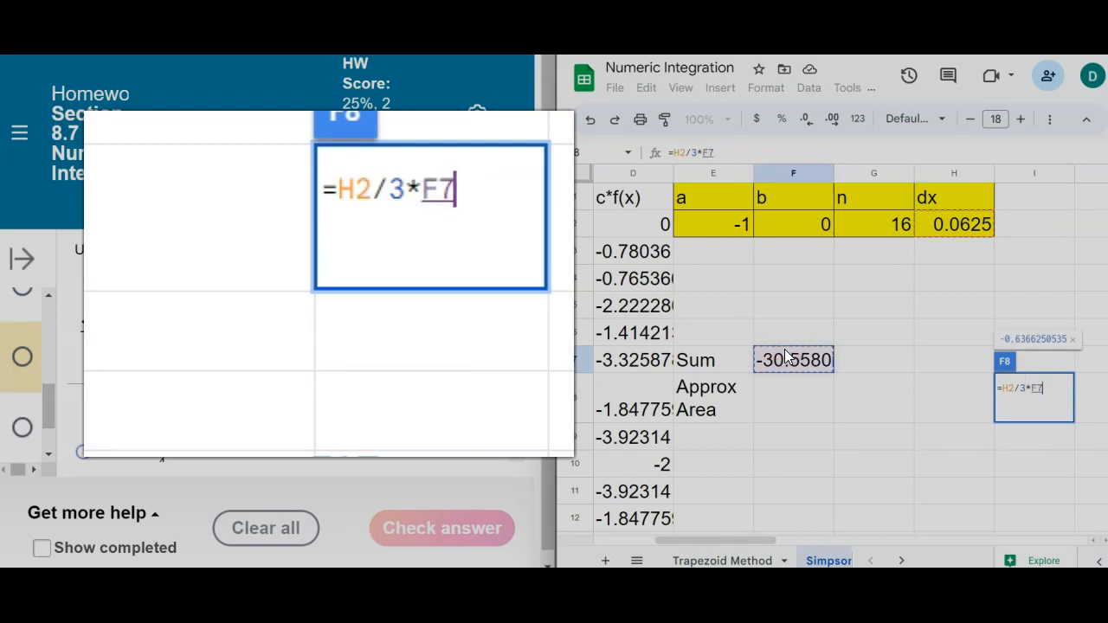
pyautogui.press('Return')
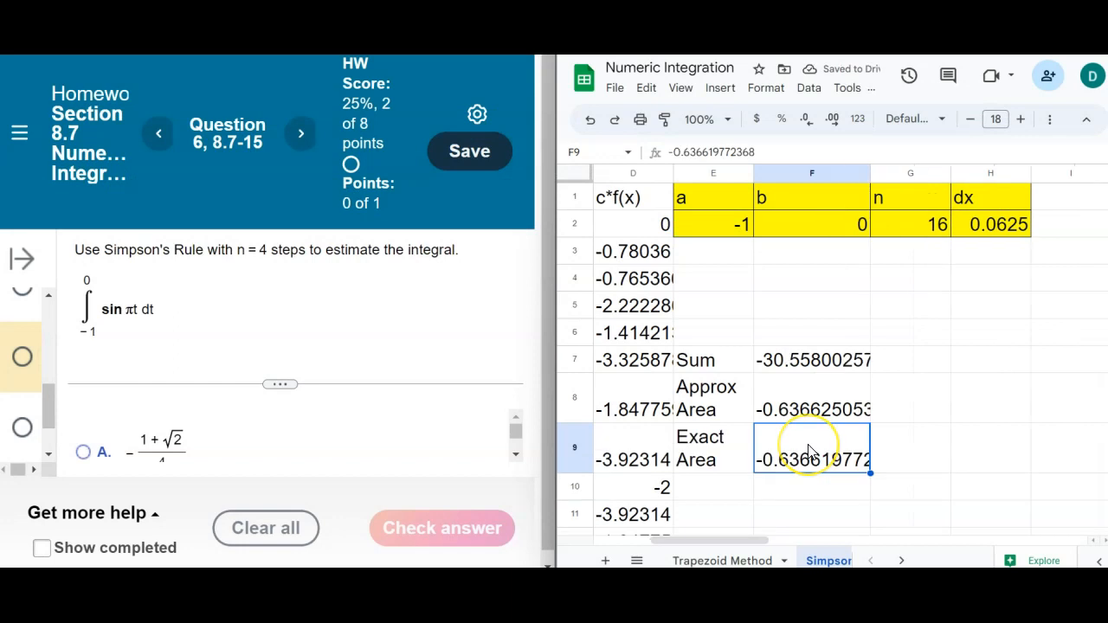
# Compare the approximate area in F8 with the exact area in F9, and review the n and dx cells.
pyautogui.click(802, 421)
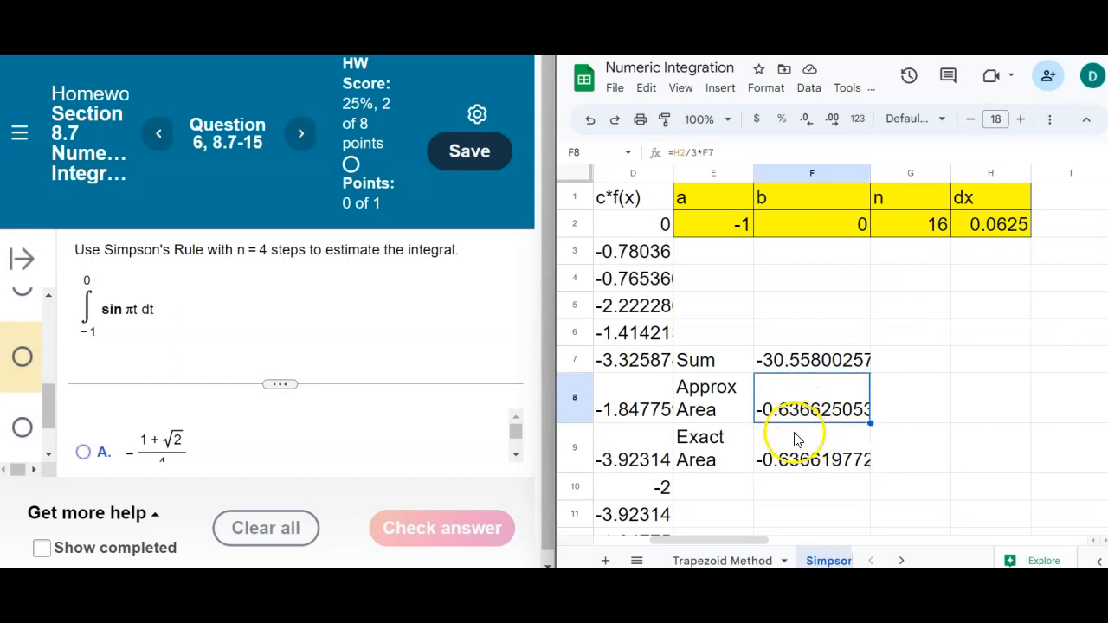
pyautogui.click(904, 224)
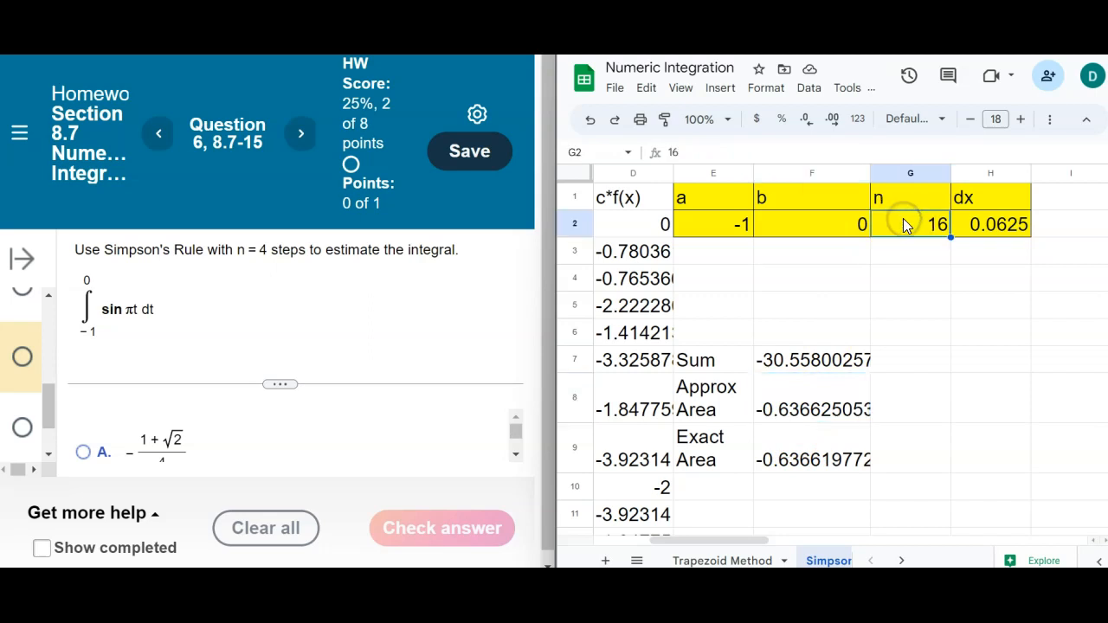
pyautogui.click(966, 227)
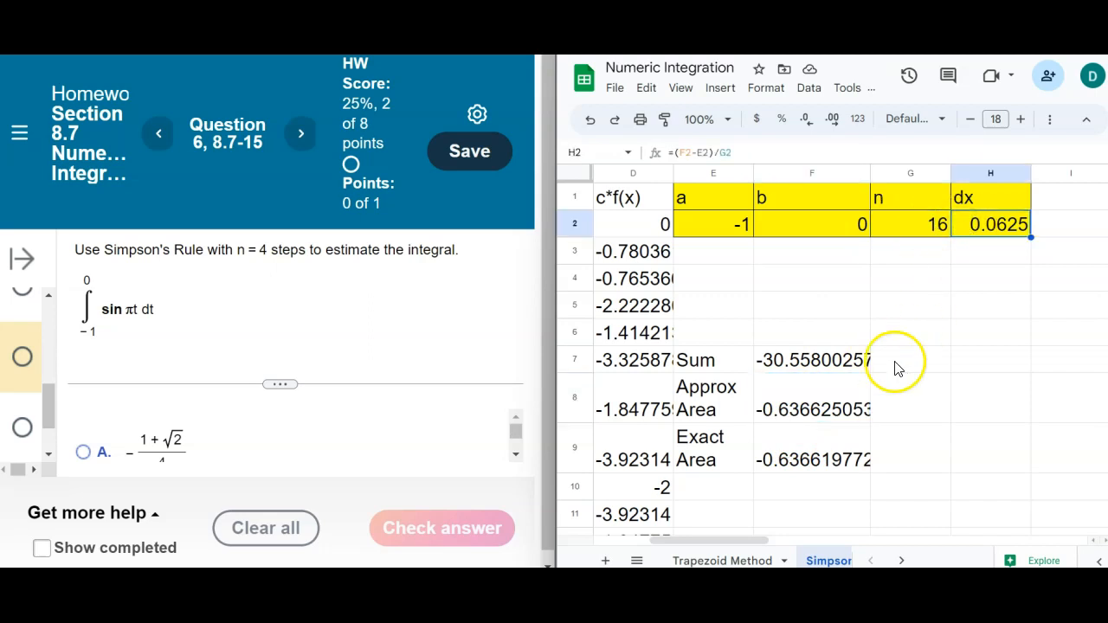
pyautogui.click(814, 414)
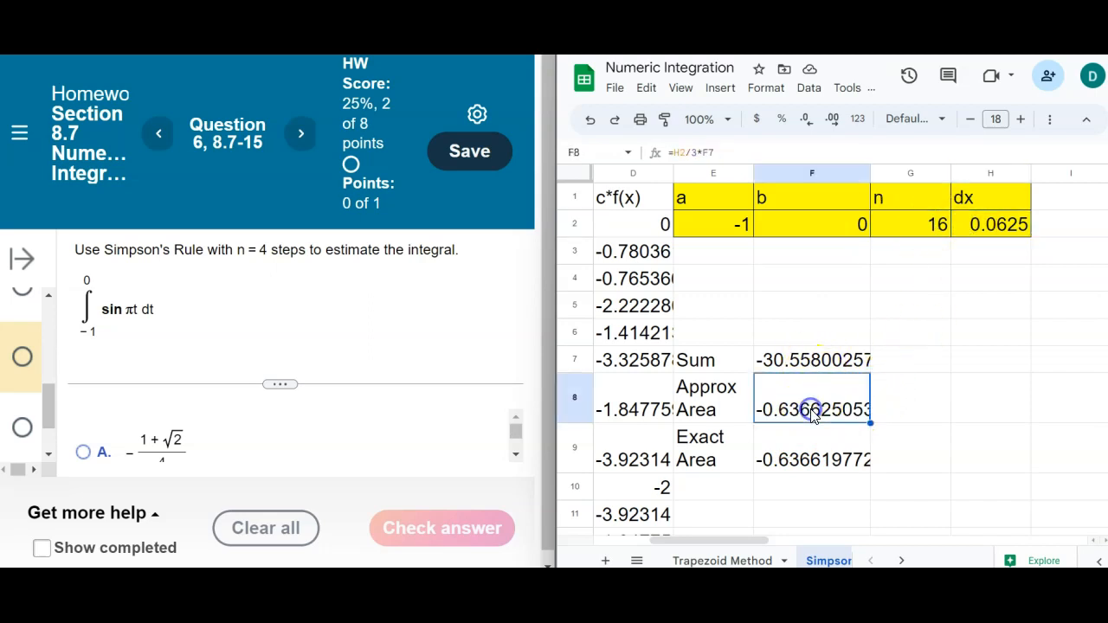
pyautogui.click(805, 461)
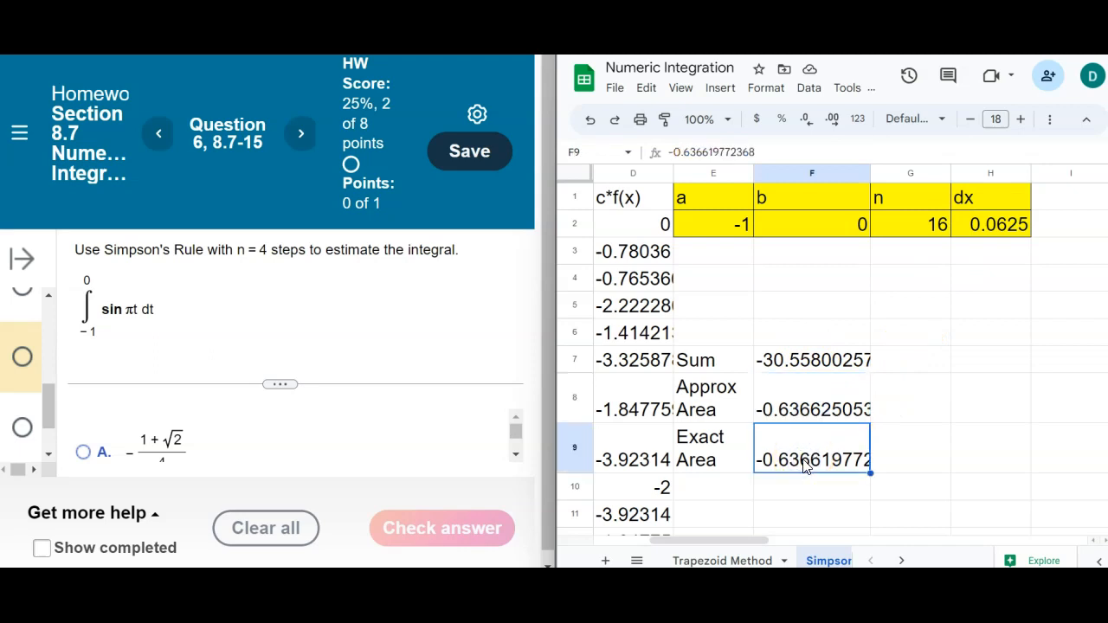
# Set n in G2 to 32.
pyautogui.click(911, 227)
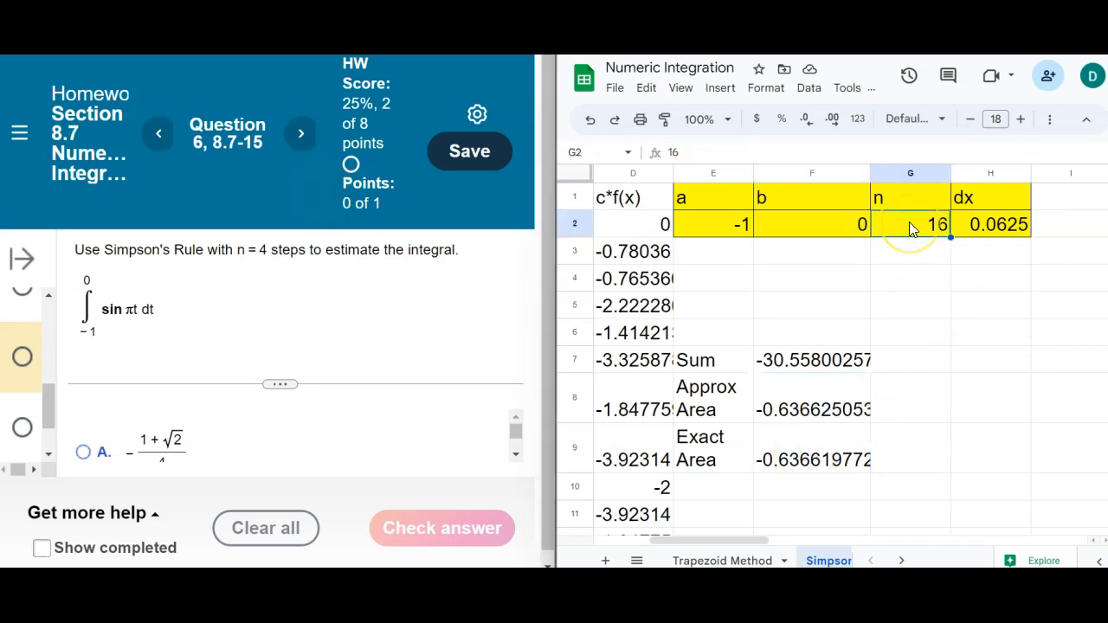
pyautogui.click(919, 248)
pyautogui.click(917, 227)
pyautogui.write('32')
pyautogui.press('Return')
# Fill the x formula from A18 down through A41.
pyautogui.moveTo(742, 541); pyautogui.dragTo(625, 560)
pyautogui.click(634, 462)
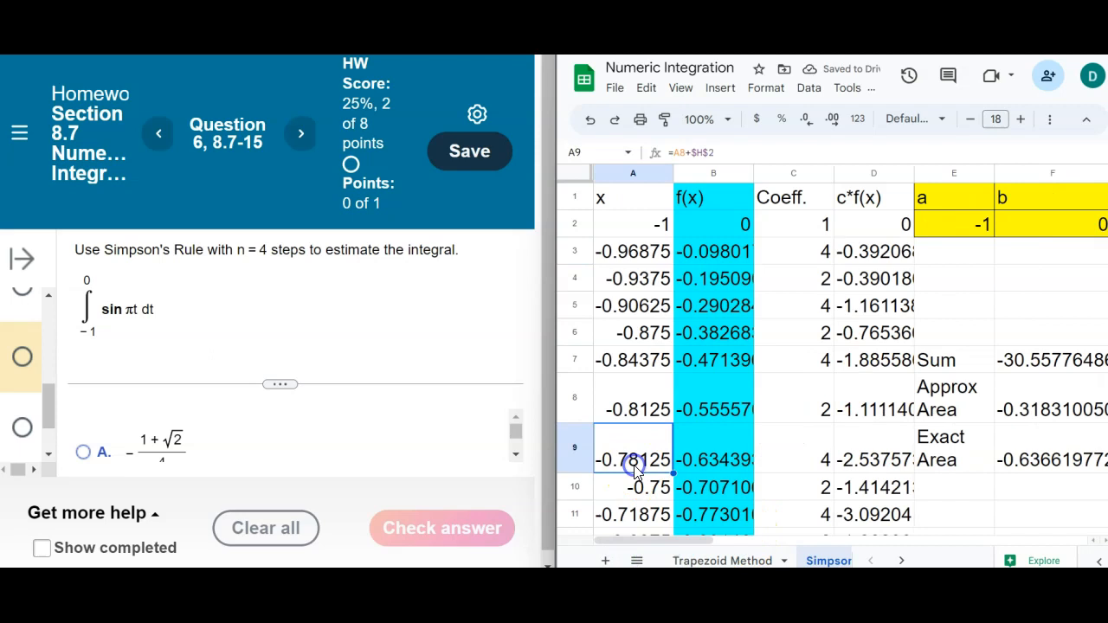
pyautogui.press('Down')
pyautogui.press('Down')
pyautogui.press('Down')
pyautogui.press('Down')
pyautogui.press('Down')
pyautogui.press('Down')
pyautogui.press('Down')
pyautogui.press('Down')
pyautogui.press('Down')
pyautogui.press('Down')
pyautogui.press('Down')
pyautogui.press('Up')
pyautogui.press('Up')
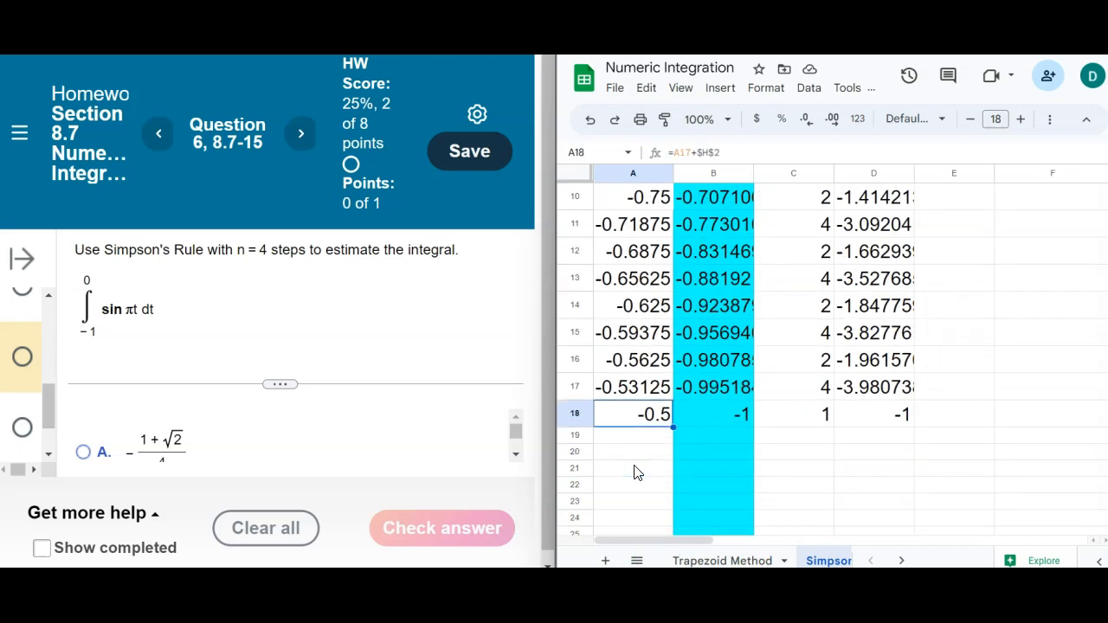
pyautogui.click(625, 423)
pyautogui.moveTo(672, 424); pyautogui.dragTo(651, 455)
# Clear the extra x values beyond 0 in A35:A41.
pyautogui.click(625, 278)
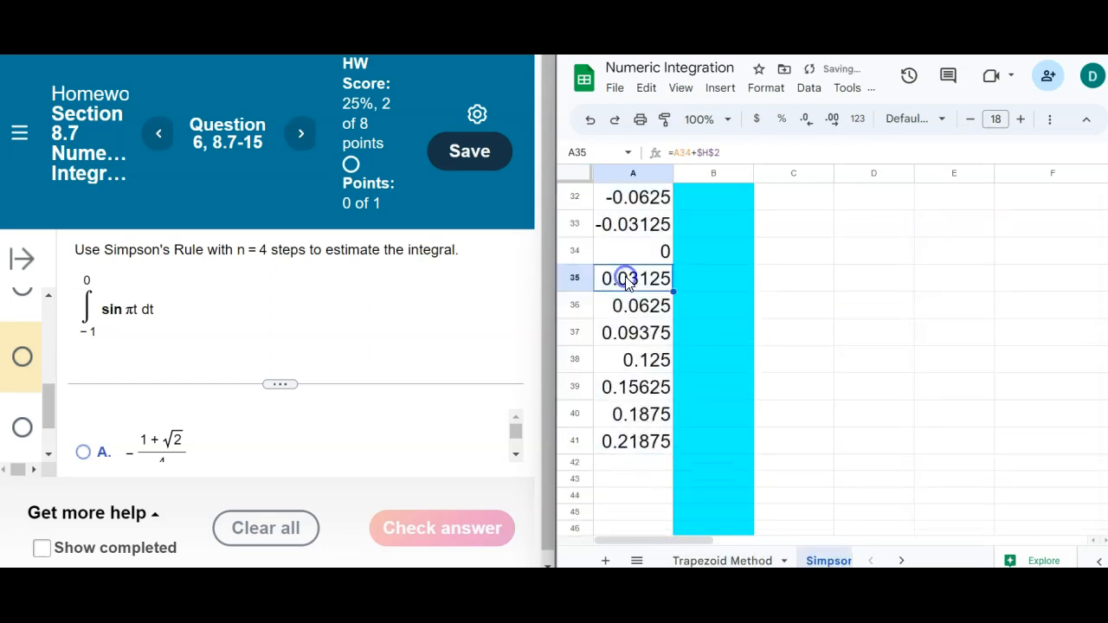
pyautogui.moveTo(624, 278); pyautogui.dragTo(629, 443)
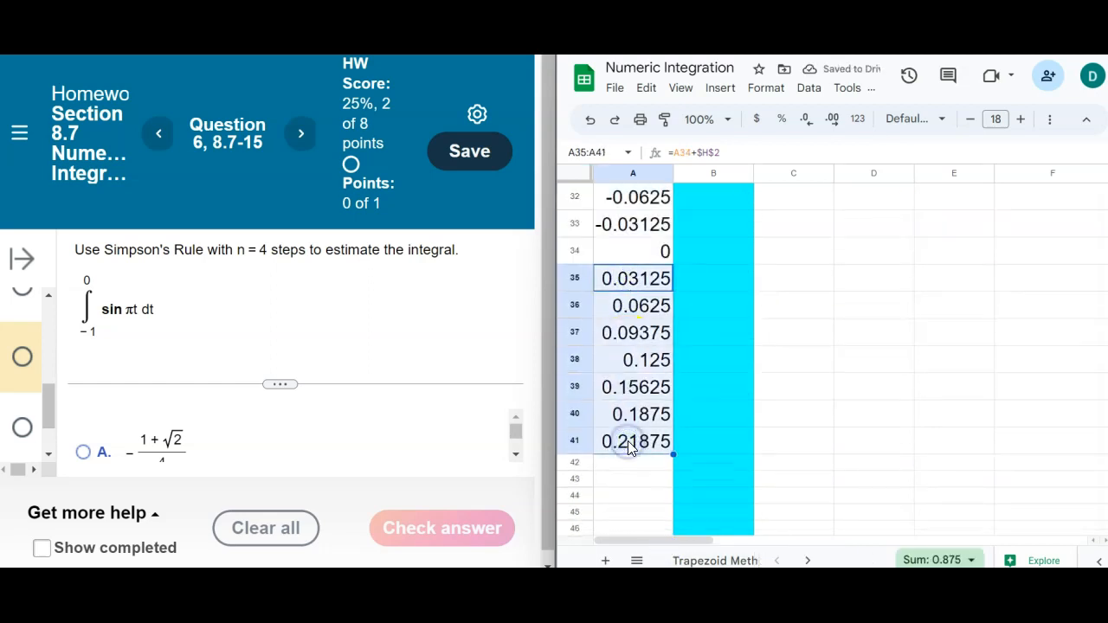
pyautogui.press('Delete')
# Fill the f(x) formula from B18 down through B34 alongside the new x values.
pyautogui.click(644, 412)
pyautogui.press('Up')
pyautogui.press('Up')
pyautogui.press('Up')
pyautogui.press('Up')
pyautogui.press('Up')
pyautogui.press('Up')
pyautogui.press('Up')
pyautogui.press('Up')
pyautogui.press('Up')
pyautogui.press('Up')
pyautogui.press('Up')
pyautogui.press('Up')
pyautogui.press('Up')
pyautogui.press('Up')
pyautogui.press('Up')
pyautogui.press('Up')
pyautogui.press('Up')
pyautogui.press('Up')
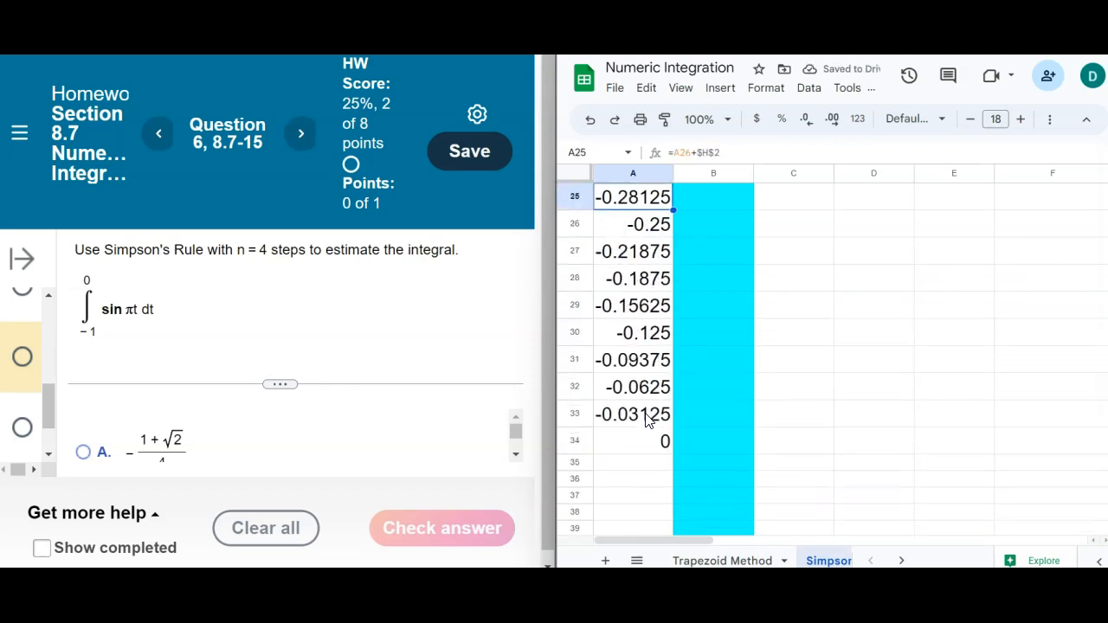
pyautogui.press('Up')
pyautogui.press('Up')
pyautogui.press('Up')
pyautogui.press('Up')
pyautogui.press('Up')
pyautogui.press('Up')
pyautogui.press('Up')
pyautogui.press('Up')
pyautogui.press('Up')
pyautogui.press('Up')
pyautogui.press('Up')
pyautogui.press('Up')
pyautogui.press('Up')
pyautogui.press('Up')
pyautogui.press('Up')
pyautogui.press('Up')
pyautogui.press('Up')
pyautogui.press('Up')
pyautogui.press('Up')
pyautogui.press('Up')
pyautogui.press('Right')
pyautogui.press('Down')
pyautogui.press('Down')
pyautogui.press('Down')
pyautogui.press('Down')
pyautogui.press('Down')
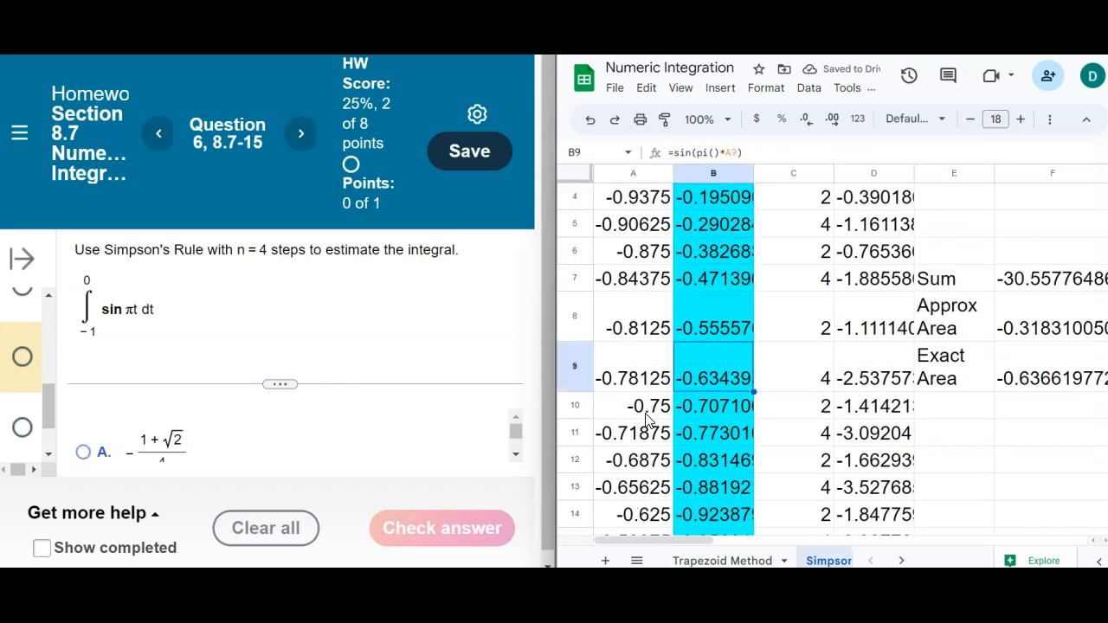
pyautogui.press('Down')
pyautogui.press('Down')
pyautogui.press('Down')
pyautogui.press('Down')
pyautogui.press('Down')
pyautogui.press('Down')
pyautogui.press('Down')
pyautogui.press('Down')
pyautogui.press('Down')
pyautogui.press('Down')
pyautogui.press('Down')
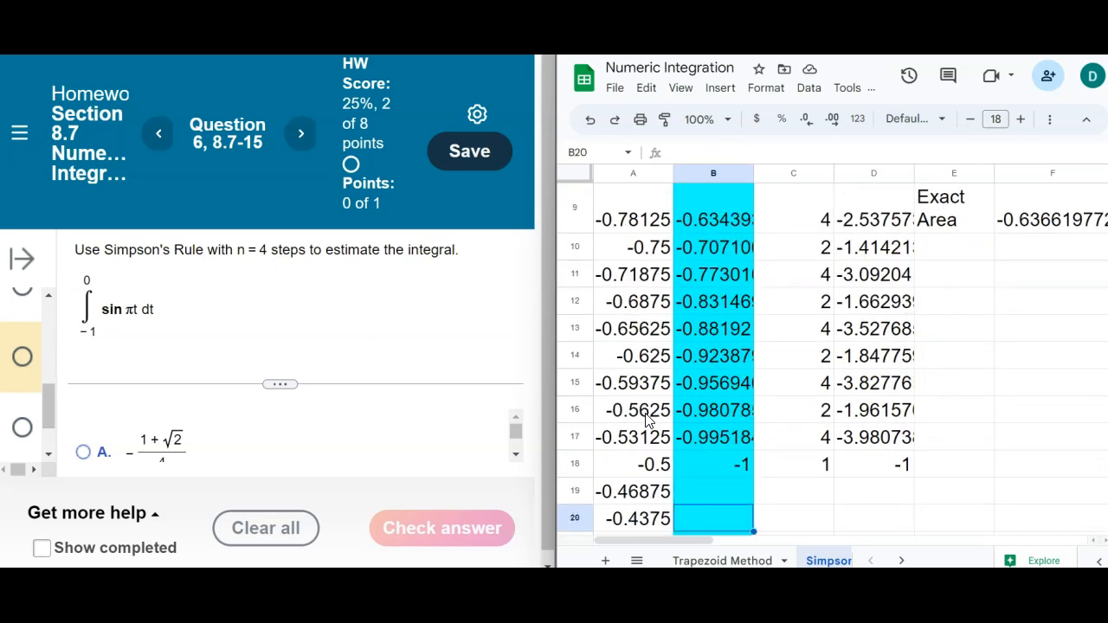
pyautogui.press('Up')
pyautogui.press('Up')
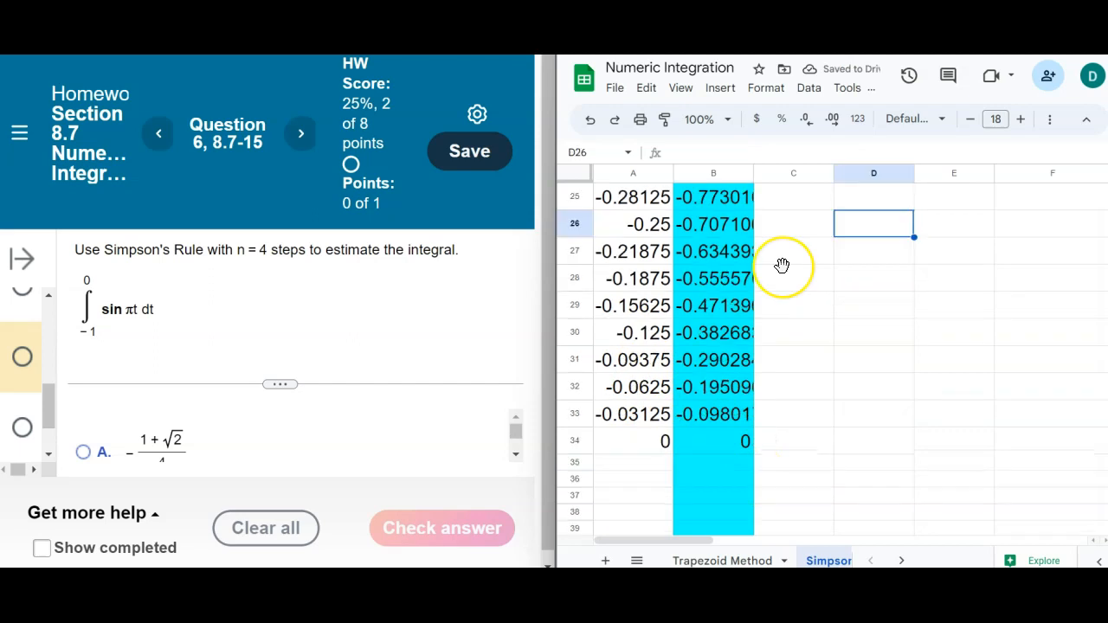
# Enter 1 in C34 as the final coefficient.
pyautogui.press('Down')
pyautogui.press('Down')
pyautogui.press('Down')
pyautogui.press('Down')
pyautogui.press('Down')
pyautogui.press('Down')
pyautogui.press('Down')
pyautogui.press('Left')
pyautogui.press('Down')
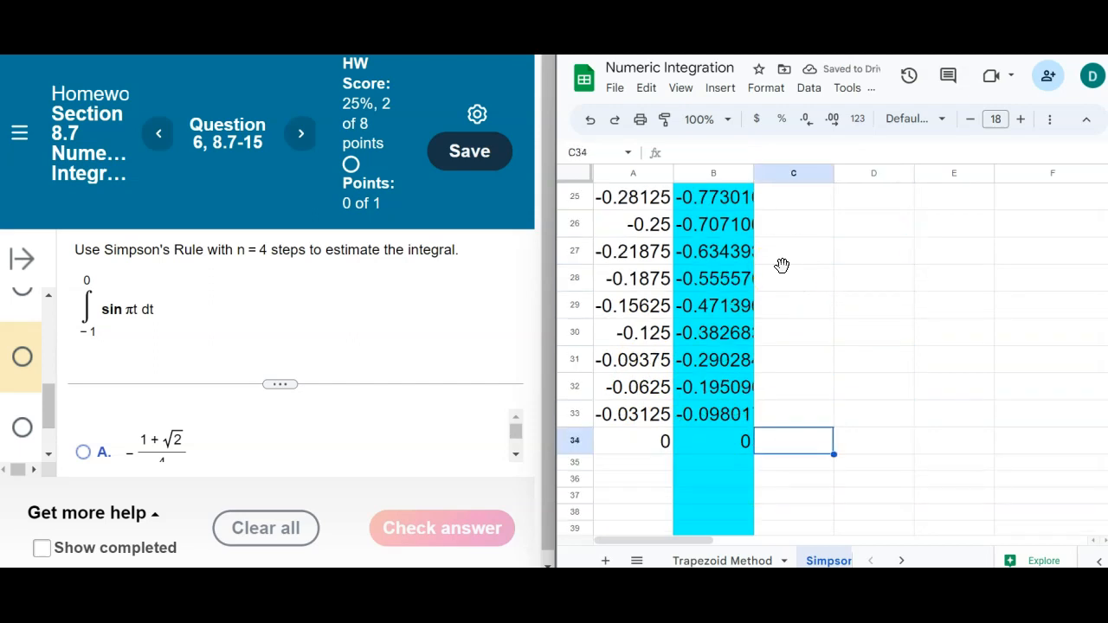
pyautogui.write('1')
# Set the coefficient in C18 to 2 and fill C19:C34 with alternating 4 and 2 coefficients, ending with 1 in C34.
pyautogui.scroll(8, 782, 265)
pyautogui.click(782, 263)
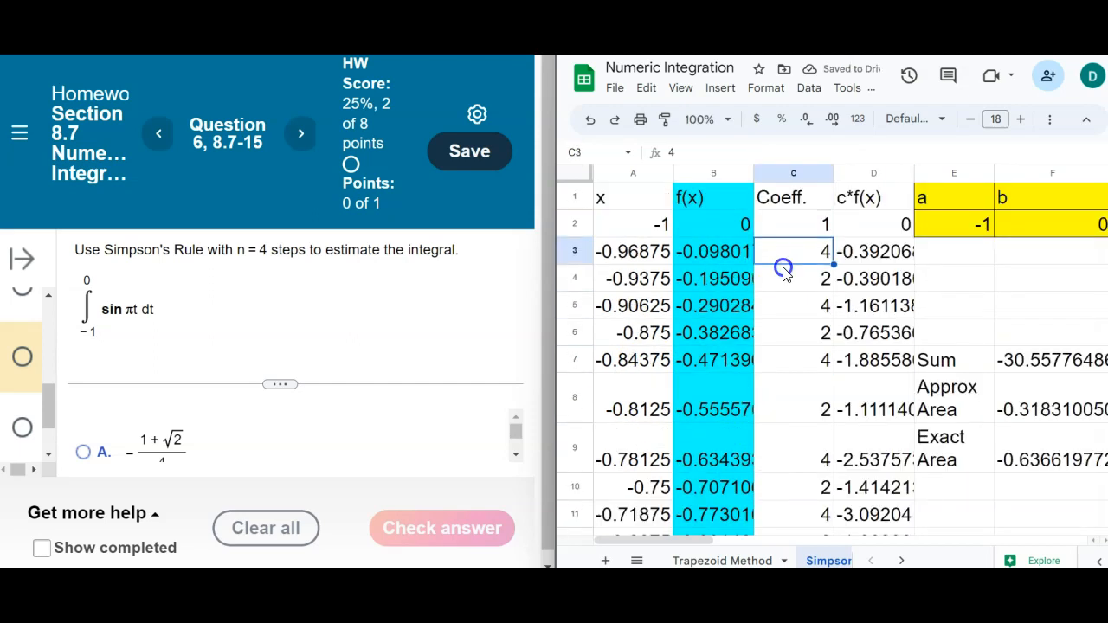
pyautogui.hotkey('shift', 'Down')
pyautogui.hotkey('shift', 'Down')
pyautogui.hotkey('shift', 'Down')
pyautogui.hotkey('shift', 'Down')
pyautogui.hotkey('shift', 'Down')
pyautogui.hotkey('shift', 'Down')
pyautogui.hotkey('shift', 'Down')
pyautogui.hotkey('shift', 'Down')
pyautogui.hotkey('shift', 'Down')
pyautogui.hotkey('shift', 'Down')
pyautogui.hotkey('shift', 'Down')
pyautogui.hotkey('shift', 'Down')
pyautogui.hotkey('shift', 'Down')
pyautogui.hotkey('shift', 'Down')
pyautogui.hotkey('shift', 'Down')
pyautogui.hotkey('shift', 'Down')
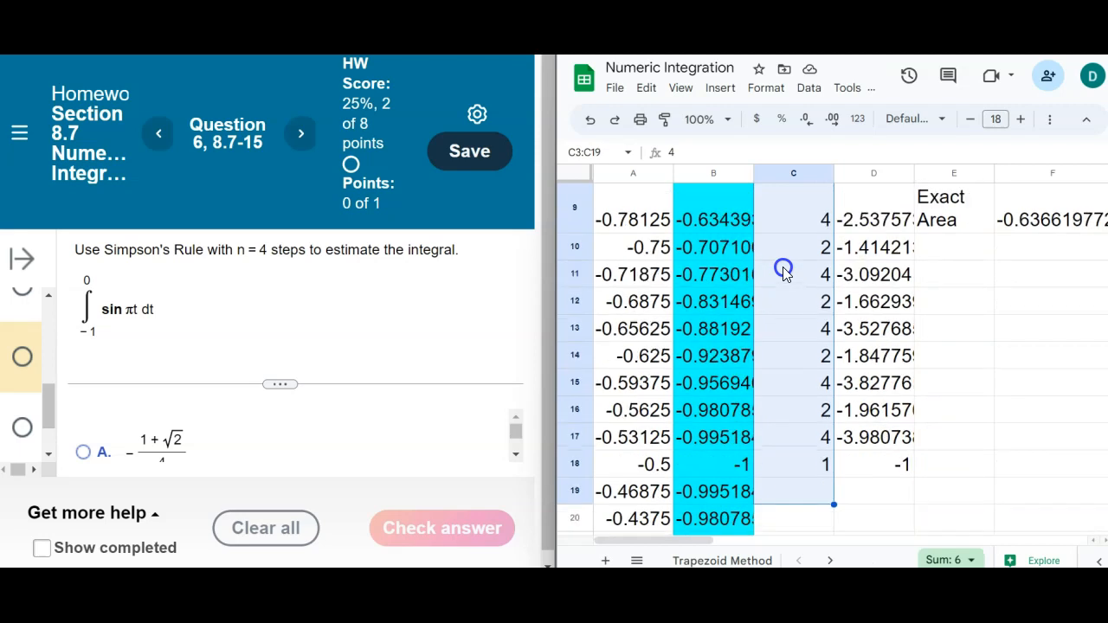
pyautogui.hotkey('shift', 'Up')
pyautogui.hotkey('shift', 'Up')
pyautogui.hotkey('ctrl', 'Down')
pyautogui.write('2')
pyautogui.press('Return')
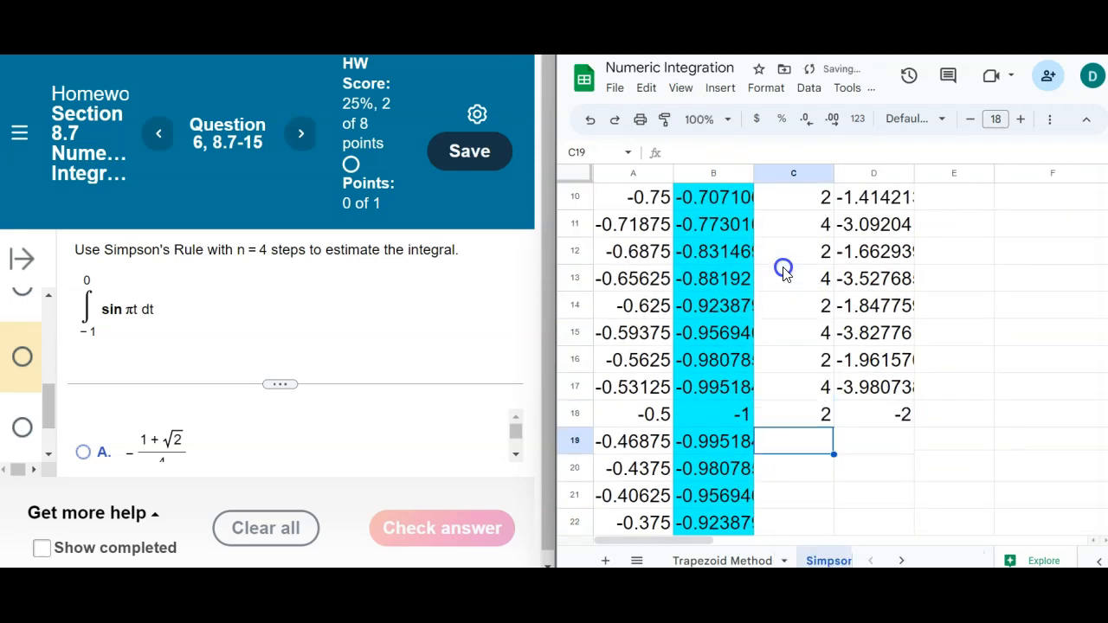
pyautogui.write('4 2 4 2 4 2 4 2 4 2 4 2 4 2 4 1')
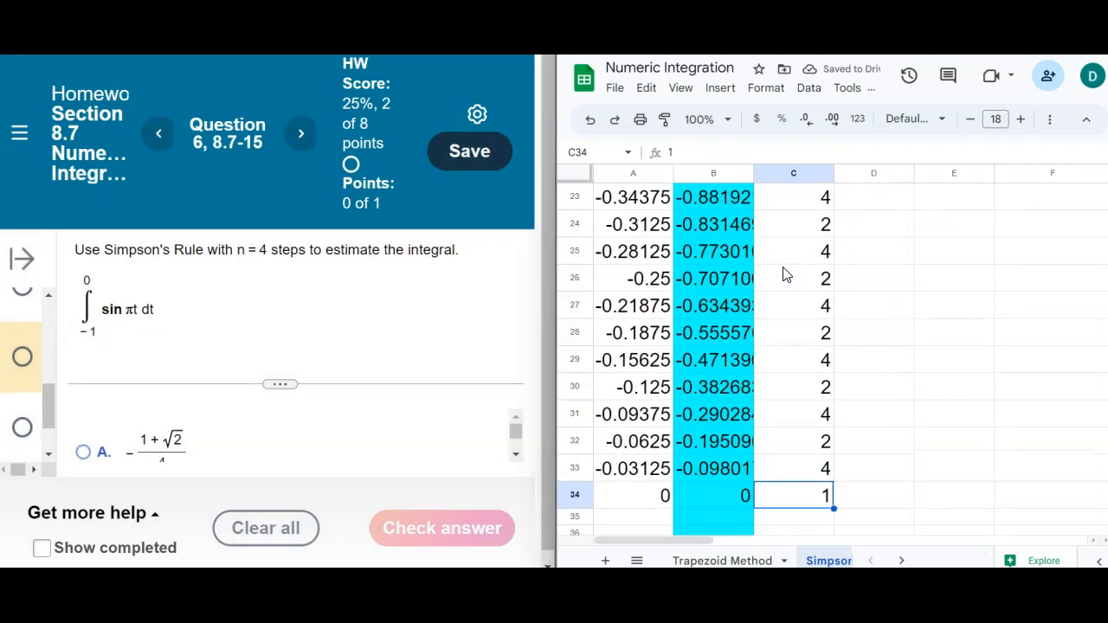
# Fill the c*f(x) product formula from D18 down through D34.
pyautogui.press('Up')
pyautogui.press('Up')
pyautogui.press('Up')
pyautogui.press('Up')
pyautogui.press('Up')
pyautogui.press('Up')
pyautogui.press('Up')
pyautogui.press('Up')
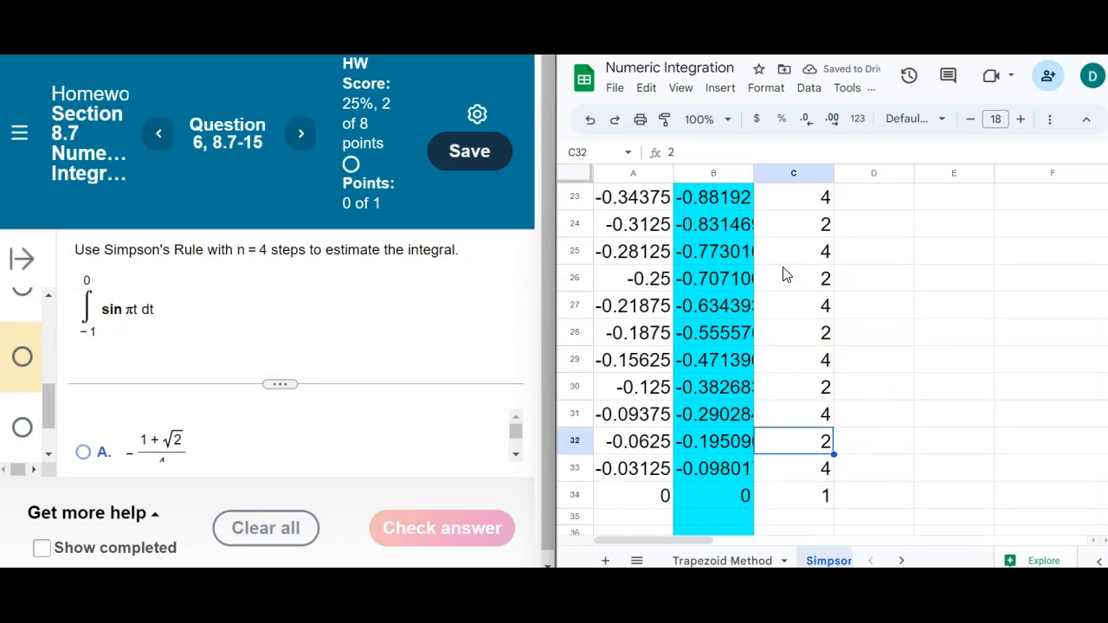
pyautogui.press('Up')
pyautogui.press('Up')
pyautogui.press('Up')
pyautogui.press('Up')
pyautogui.press('Up')
pyautogui.press('Up')
pyautogui.press('Up')
pyautogui.press('Up')
pyautogui.press('Up')
pyautogui.press('Up')
pyautogui.press('Up')
pyautogui.press('Up')
pyautogui.press('Up')
pyautogui.press('Up')
pyautogui.press('Up')
pyautogui.press('Up')
pyautogui.press('Up')
pyautogui.press('Up')
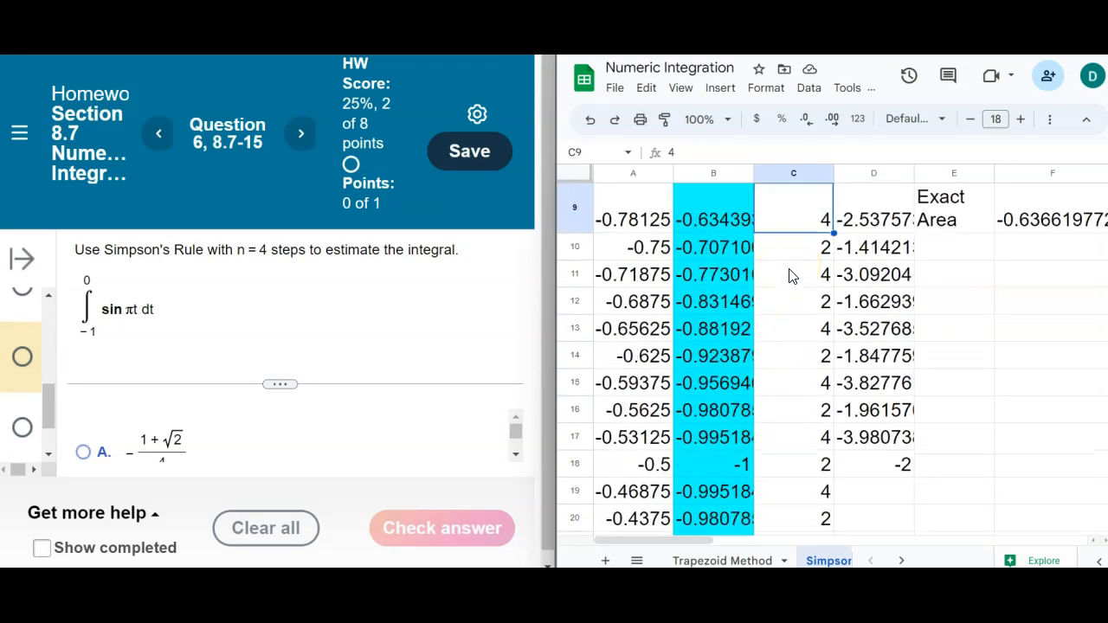
pyautogui.press('Up')
pyautogui.press('Up')
pyautogui.press('Up')
pyautogui.press('Up')
pyautogui.press('Up')
pyautogui.press('Up')
pyautogui.press('Up')
pyautogui.press('Up')
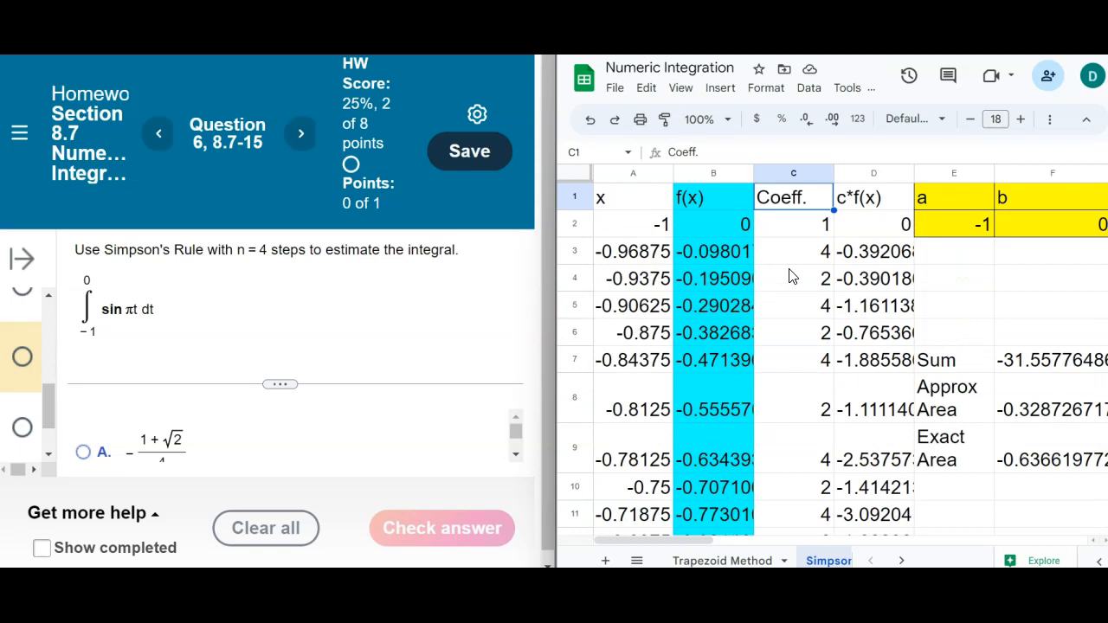
pyautogui.press('Right')
pyautogui.press('Down')
pyautogui.press('Down')
pyautogui.press('Down')
pyautogui.press('Down')
pyautogui.press('Down')
pyautogui.press('Down')
pyautogui.press('Down')
pyautogui.press('Down')
pyautogui.press('Down')
pyautogui.press('Down')
pyautogui.press('Down')
pyautogui.press('Down')
pyautogui.press('Down')
pyautogui.press('Down')
pyautogui.press('Down')
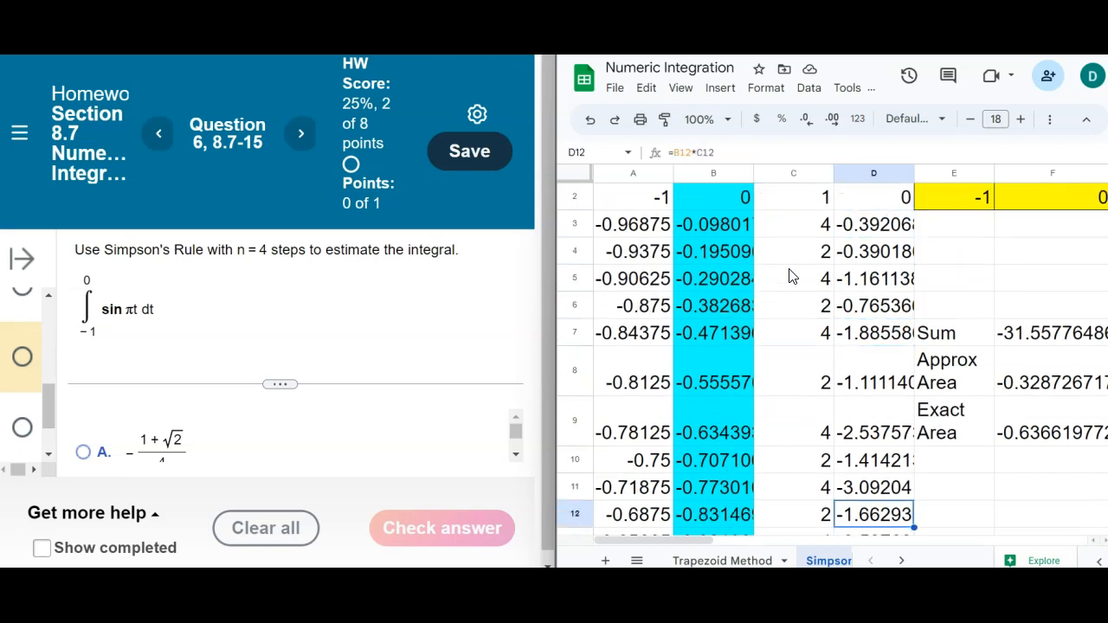
pyautogui.press('Down')
pyautogui.press('Down')
pyautogui.press('Down')
pyautogui.press('Down')
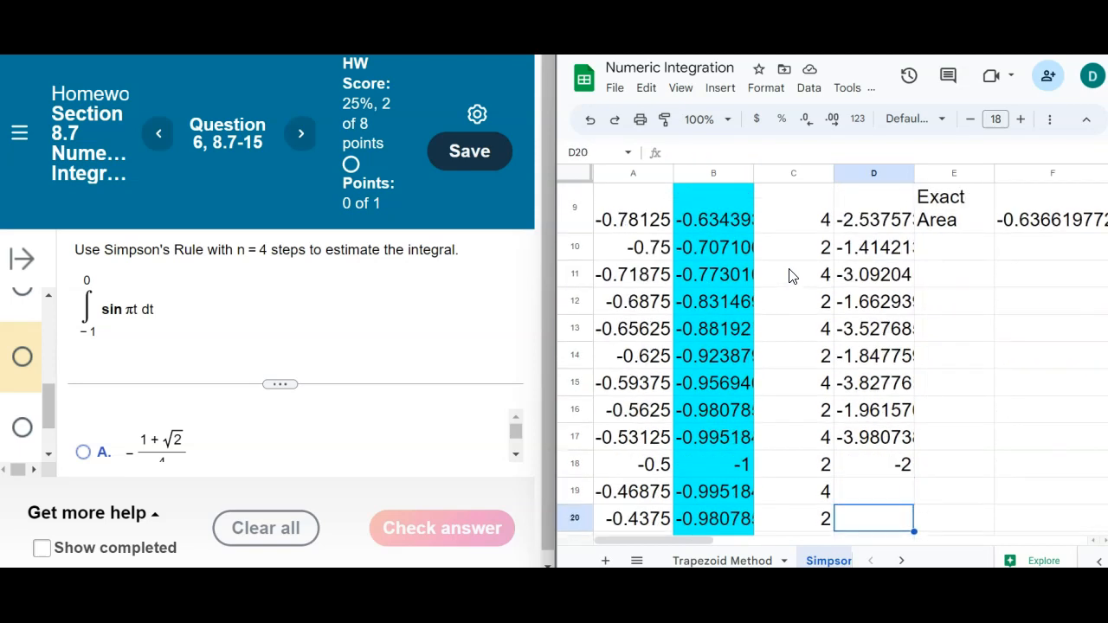
pyautogui.click(901, 466)
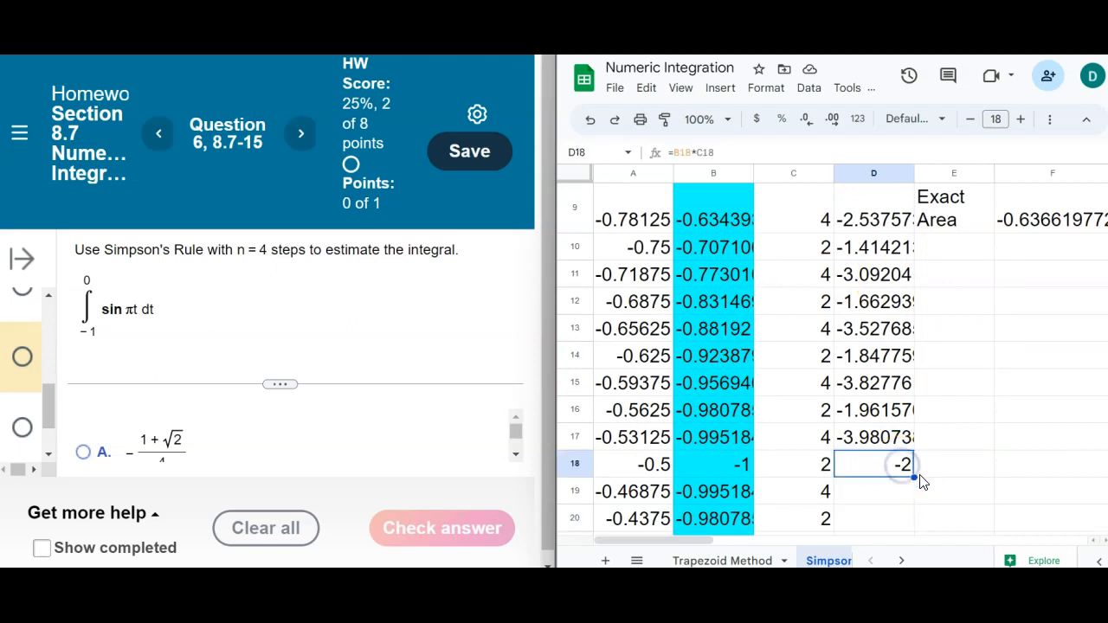
pyautogui.scroll(-6, 911, 481)
# Check the sum in F7 and compare the n = 32 approximate area in F8 with the exact area in F9.
pyautogui.click(939, 476)
pyautogui.press('Up')
pyautogui.press('Up')
pyautogui.press('Up')
pyautogui.press('Up')
pyautogui.press('Up')
pyautogui.press('Up')
pyautogui.press('Up')
pyautogui.press('Up')
pyautogui.press('Up')
pyautogui.press('Up')
pyautogui.press('Up')
pyautogui.press('Up')
pyautogui.press('Up')
pyautogui.press('Up')
pyautogui.press('Up')
pyautogui.press('Up')
pyautogui.press('Up')
pyautogui.press('Up')
pyautogui.press('Up')
pyautogui.press('Up')
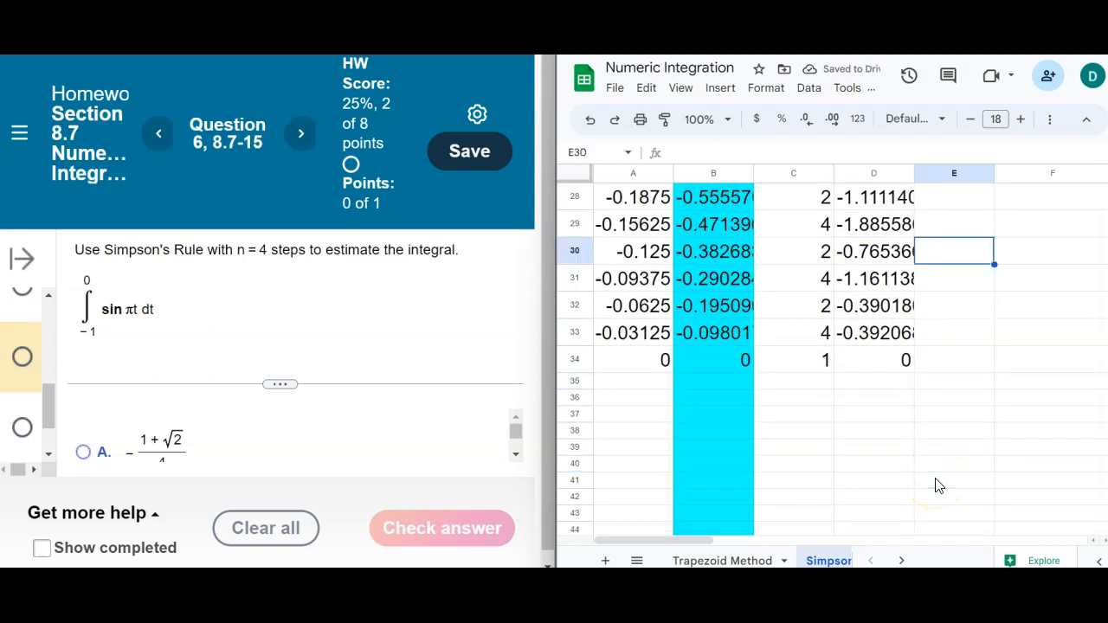
pyautogui.press('Up')
pyautogui.press('Up')
pyautogui.press('Up')
pyautogui.press('Up')
pyautogui.press('Up')
pyautogui.press('Up')
pyautogui.press('Up')
pyautogui.press('Up')
pyautogui.press('Up')
pyautogui.press('Up')
pyautogui.press('Up')
pyautogui.press('Up')
pyautogui.press('Down')
pyautogui.press('Down')
pyautogui.press('Down')
pyautogui.press('Down')
pyautogui.press('Down')
pyautogui.press('Down')
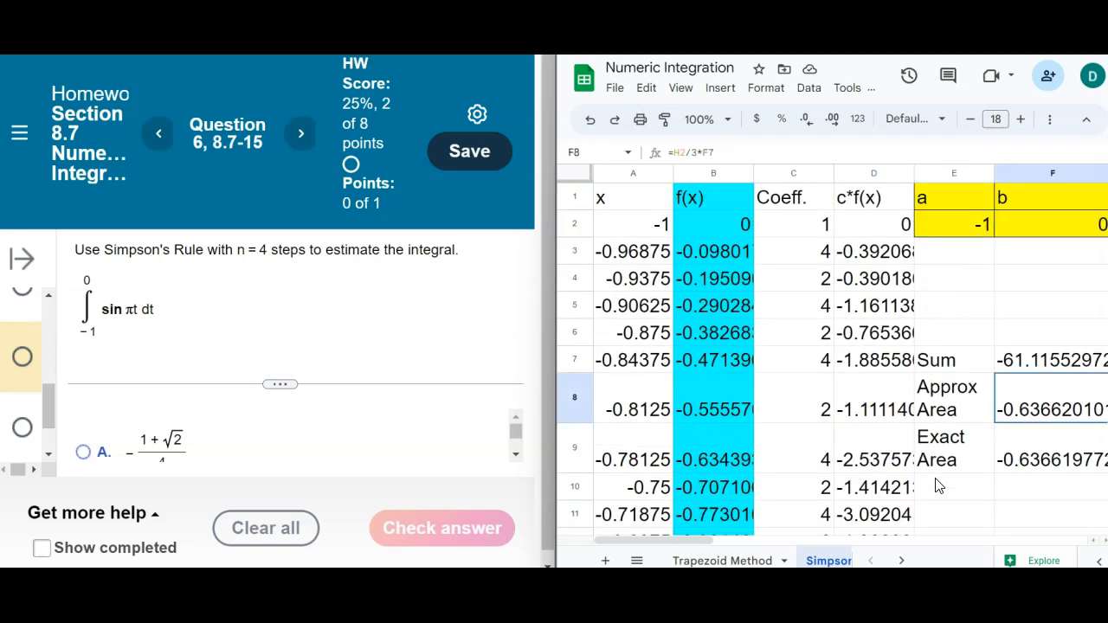
pyautogui.press('Right')
pyautogui.press('Right')
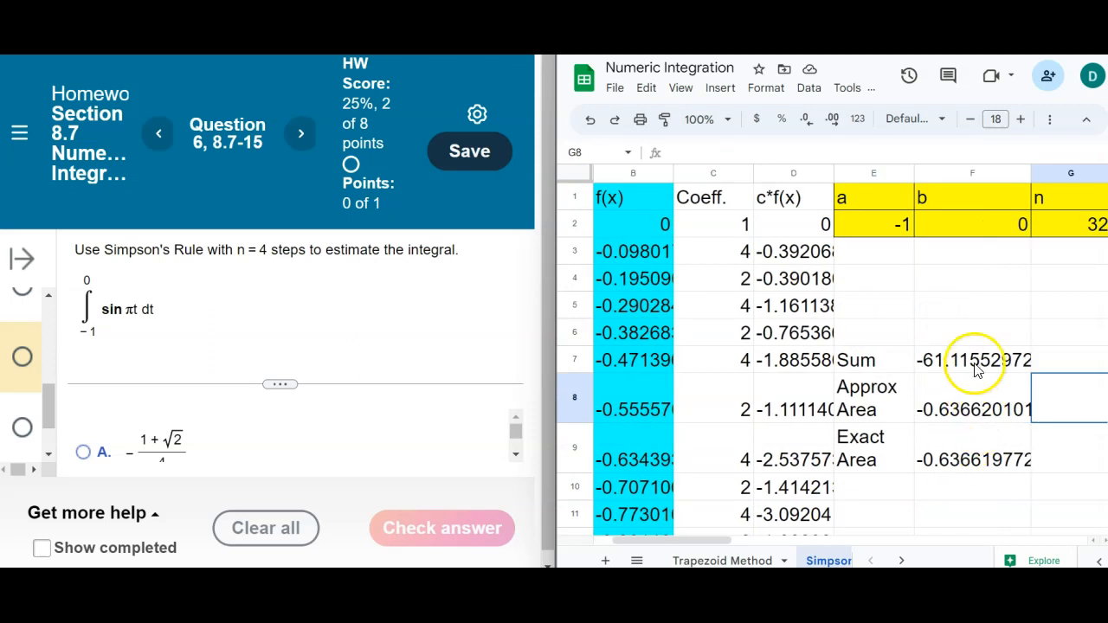
pyautogui.click(974, 412)
pyautogui.click(964, 358)
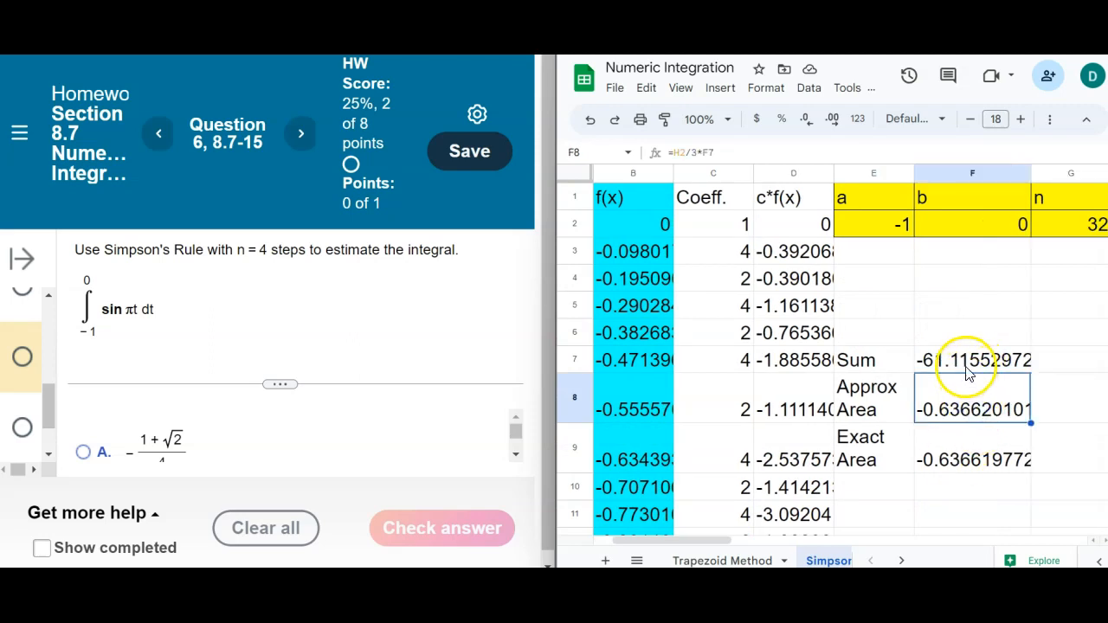
pyautogui.click(971, 402)
pyautogui.click(980, 454)
pyautogui.click(976, 461)
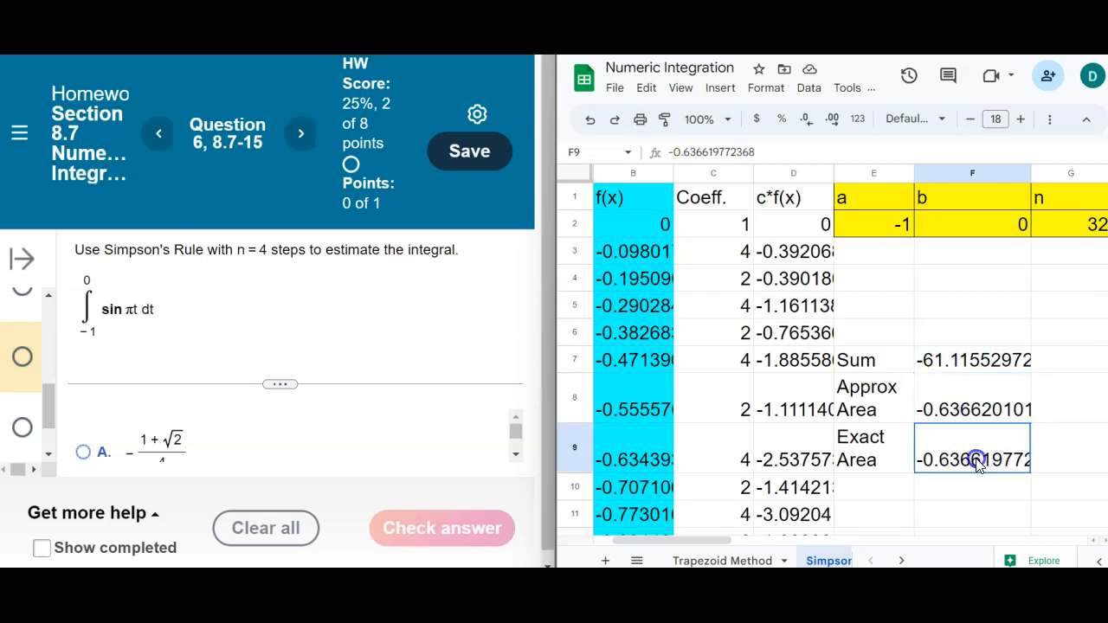